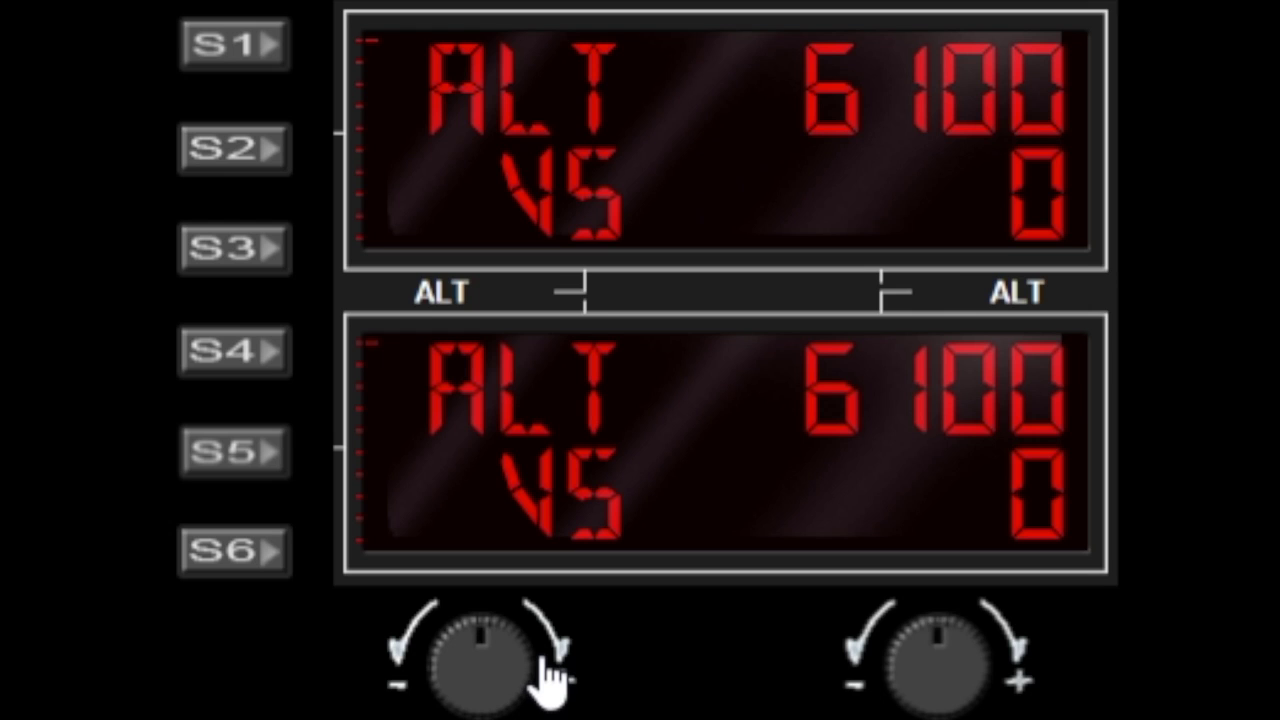
- Cycle the upper display through IAS, HDG, COM1 NAV1, COM2 NAV2 and ADF until it is set to XPDR
click(548, 672)
click(548, 672)
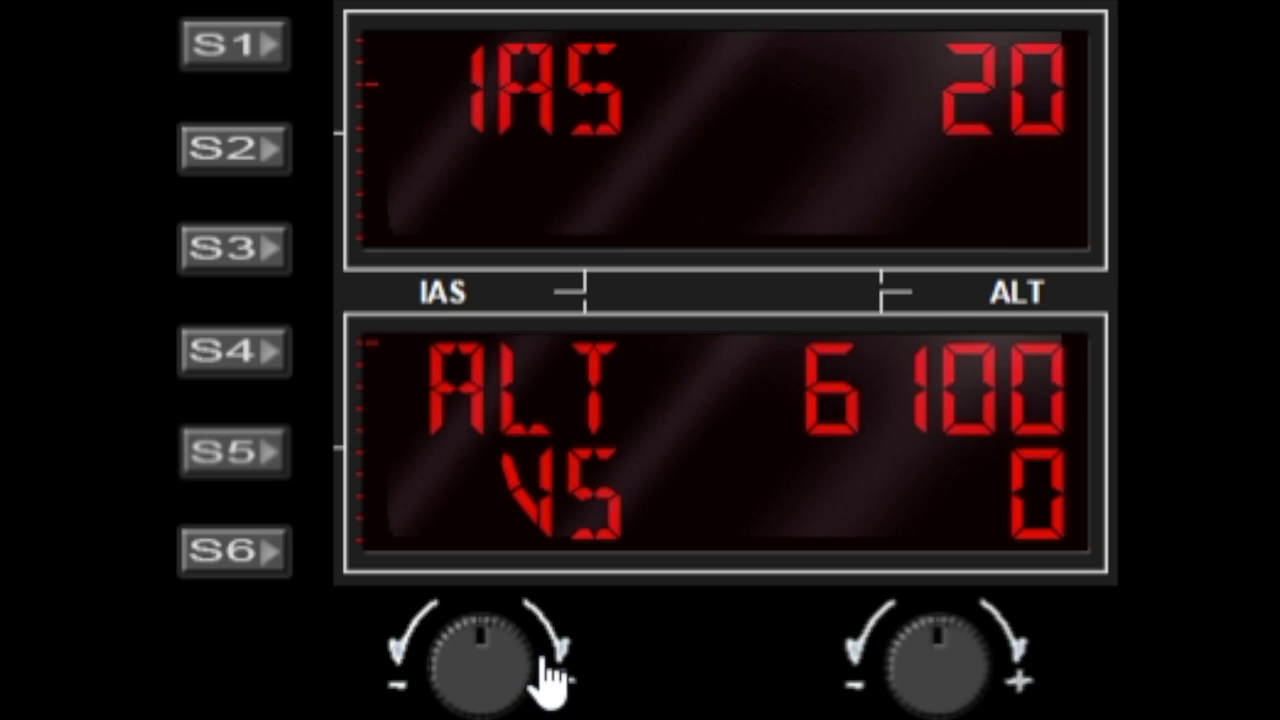
click(405, 668)
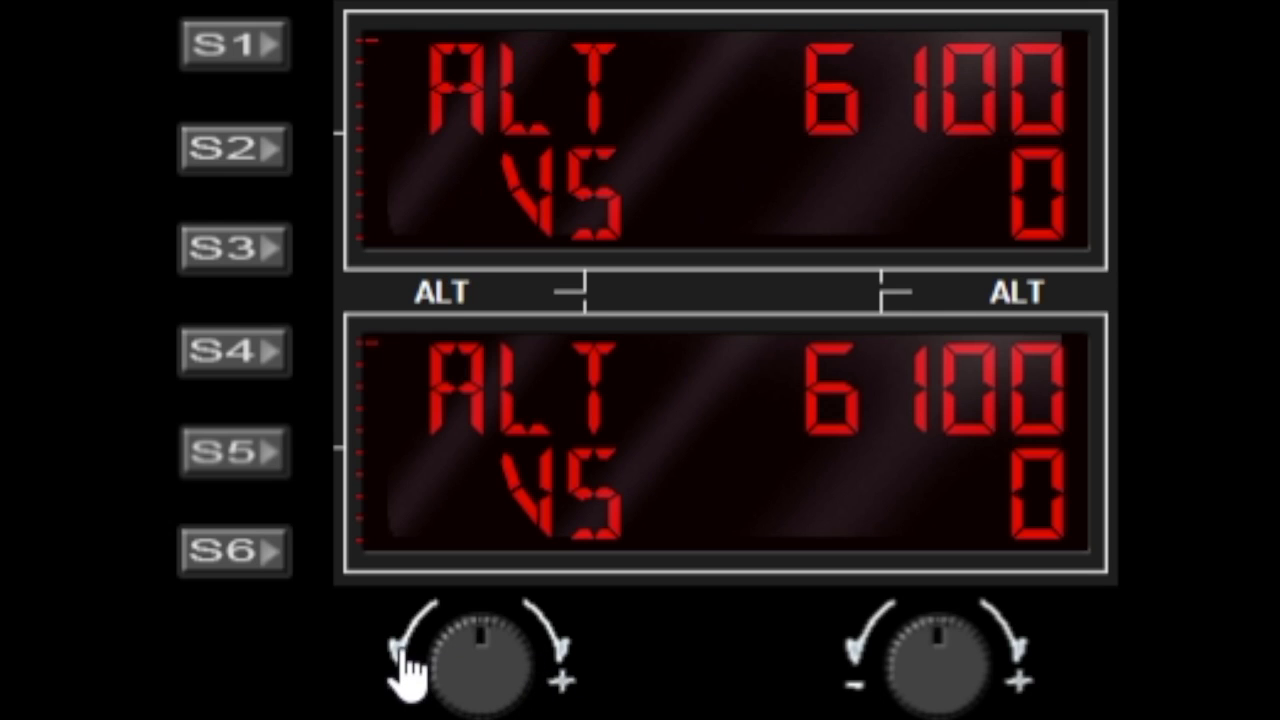
click(543, 672)
click(543, 672)
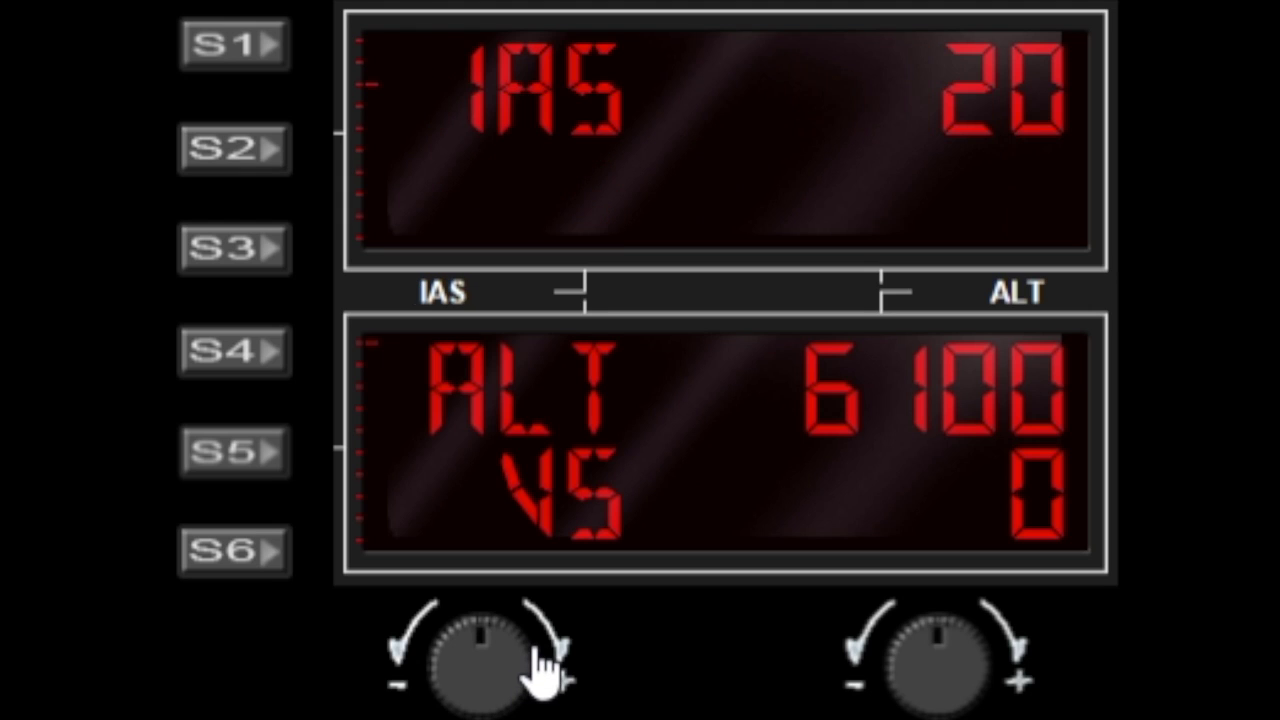
click(543, 672)
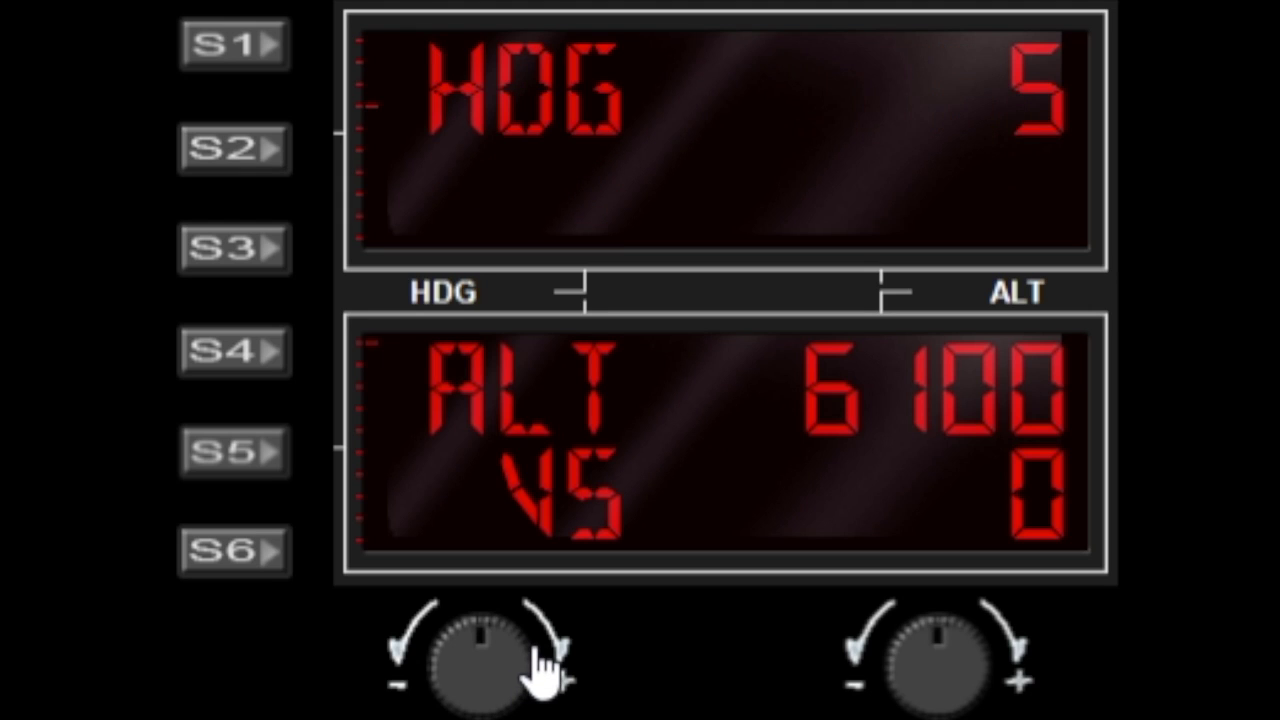
click(543, 672)
click(543, 672)
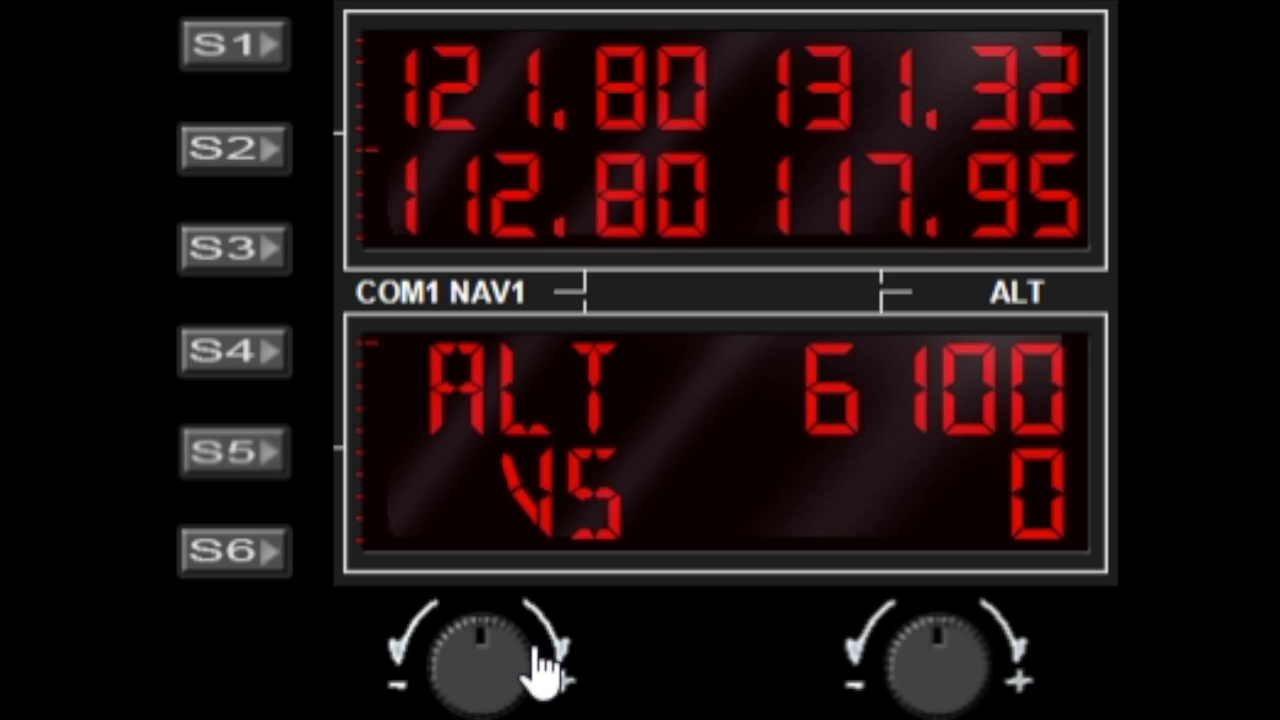
click(543, 672)
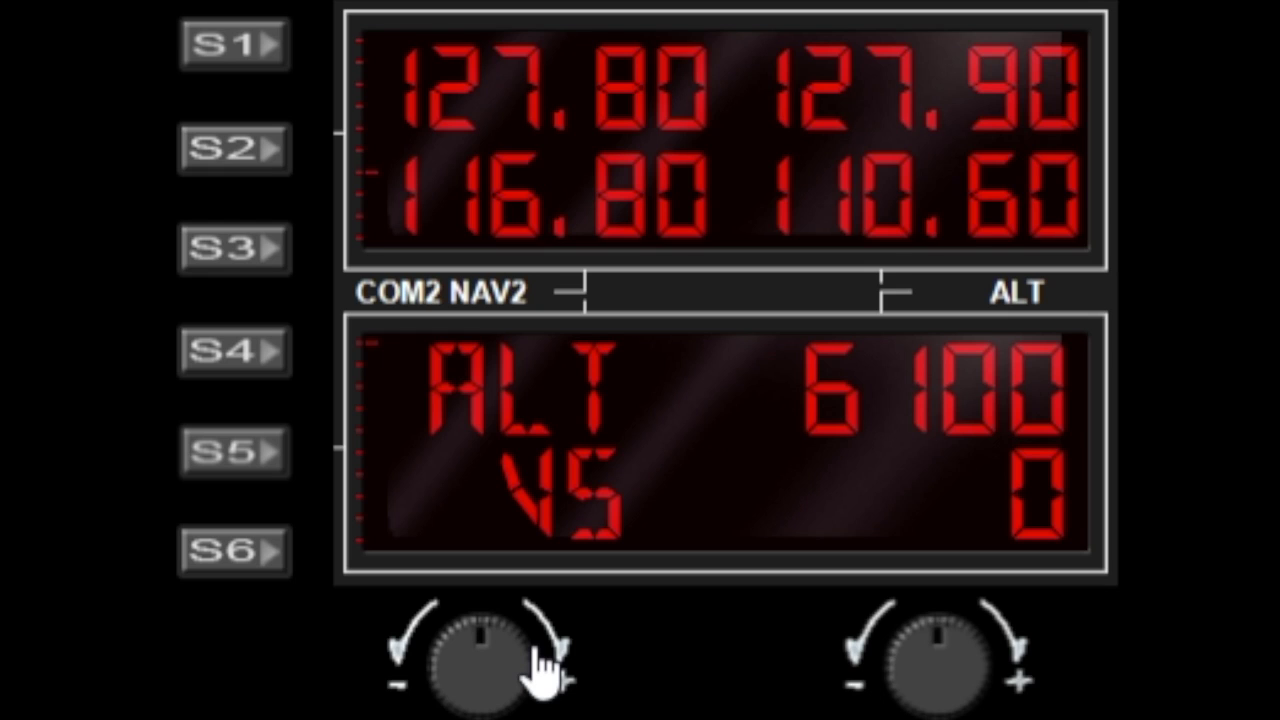
click(543, 672)
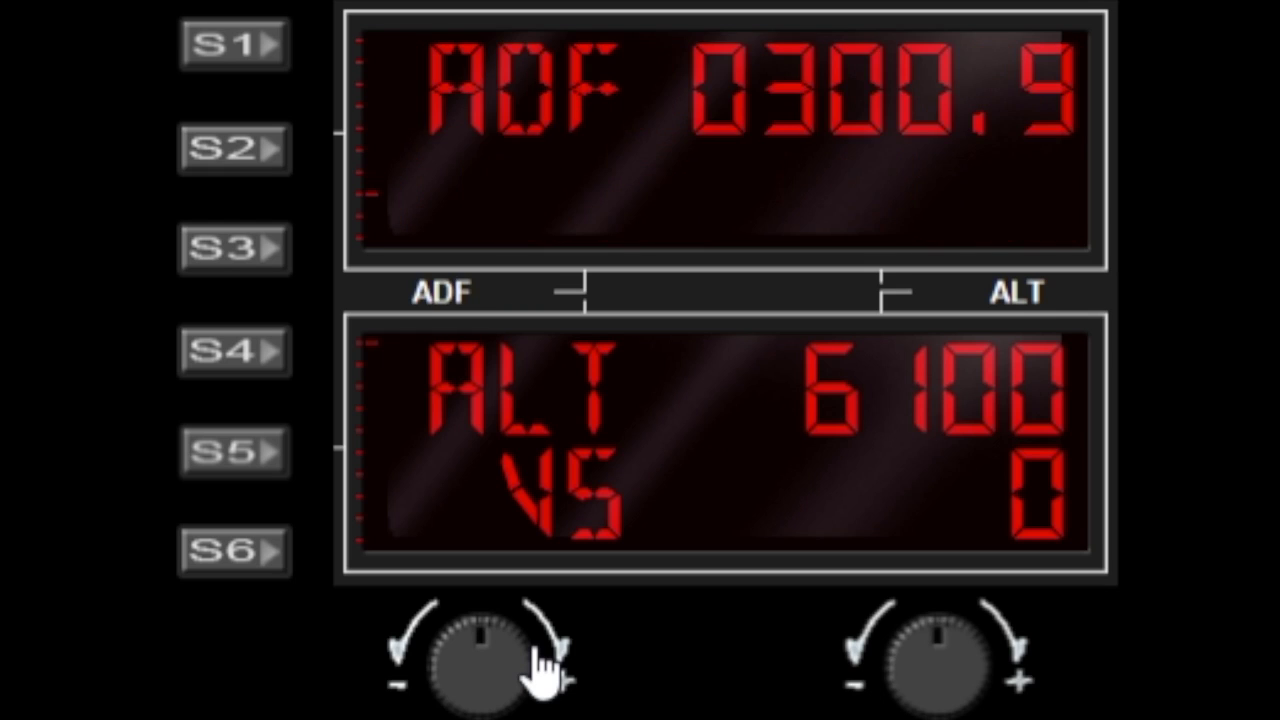
click(543, 672)
click(543, 672)
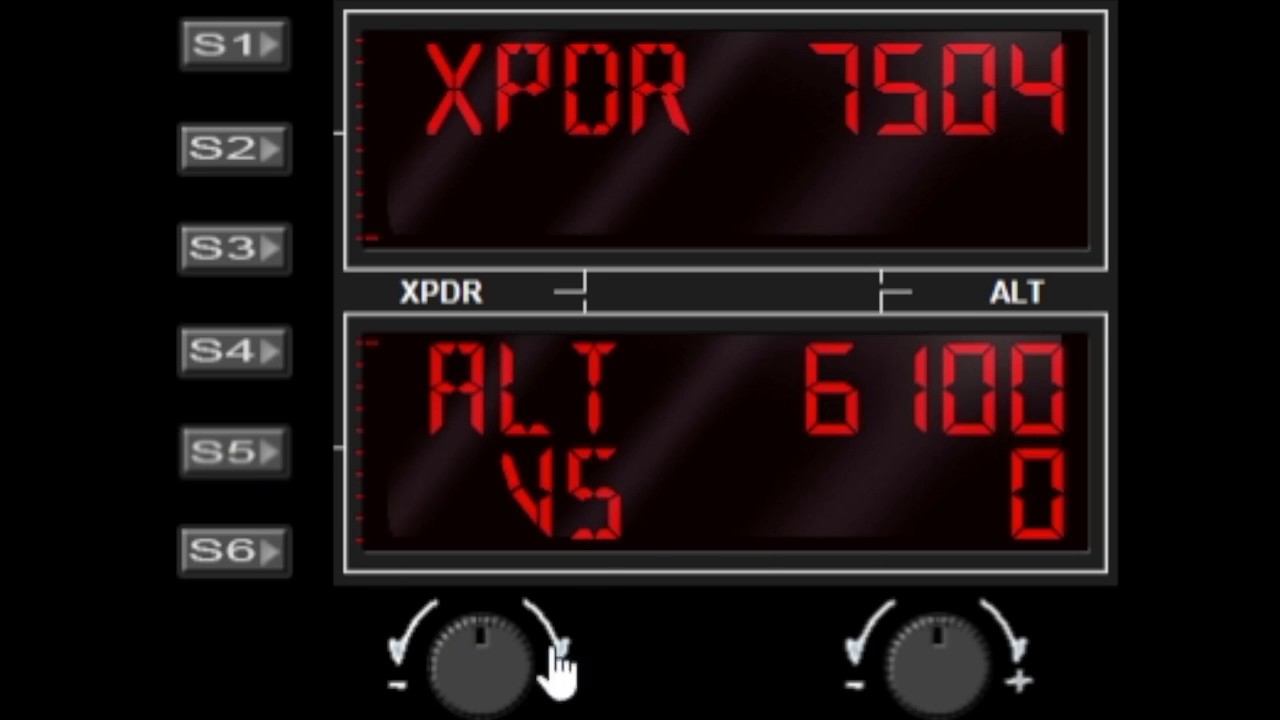
- Switch the lower display from ALT to the COM2 NAV2 radios
click(533, 684)
click(535, 680)
click(535, 680)
click(535, 680)
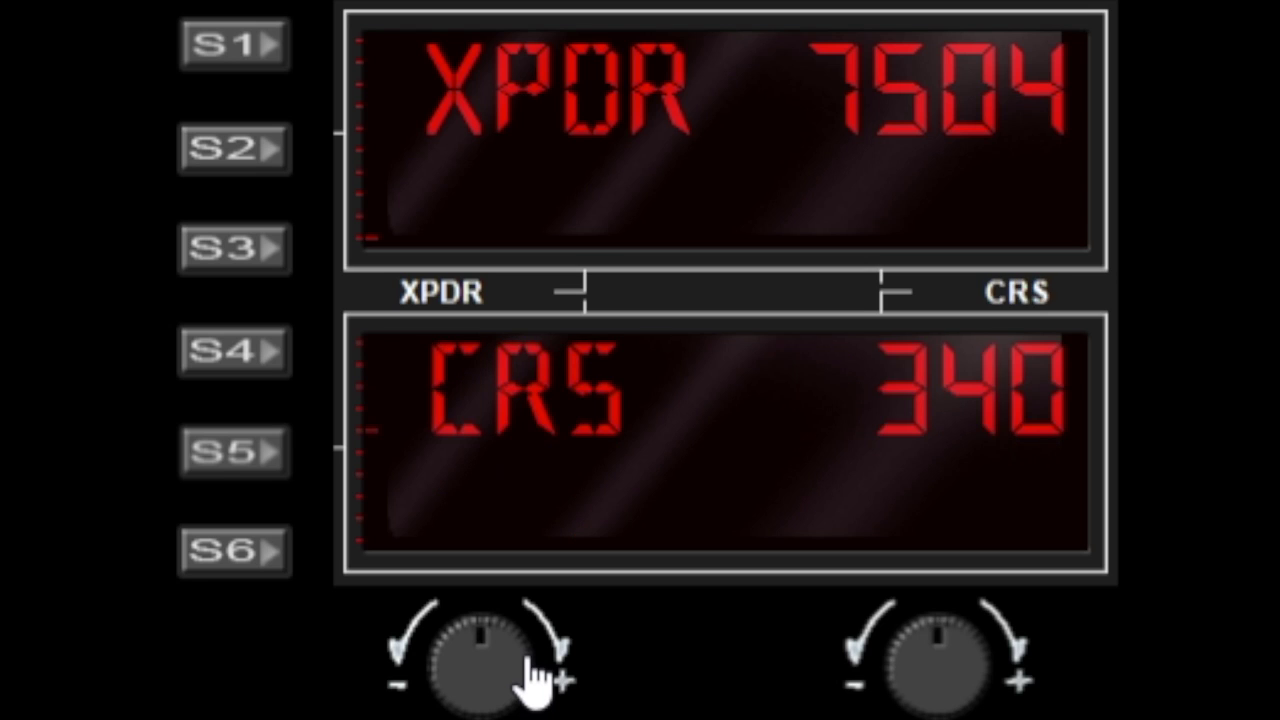
click(535, 680)
click(535, 680)
click(535, 680)
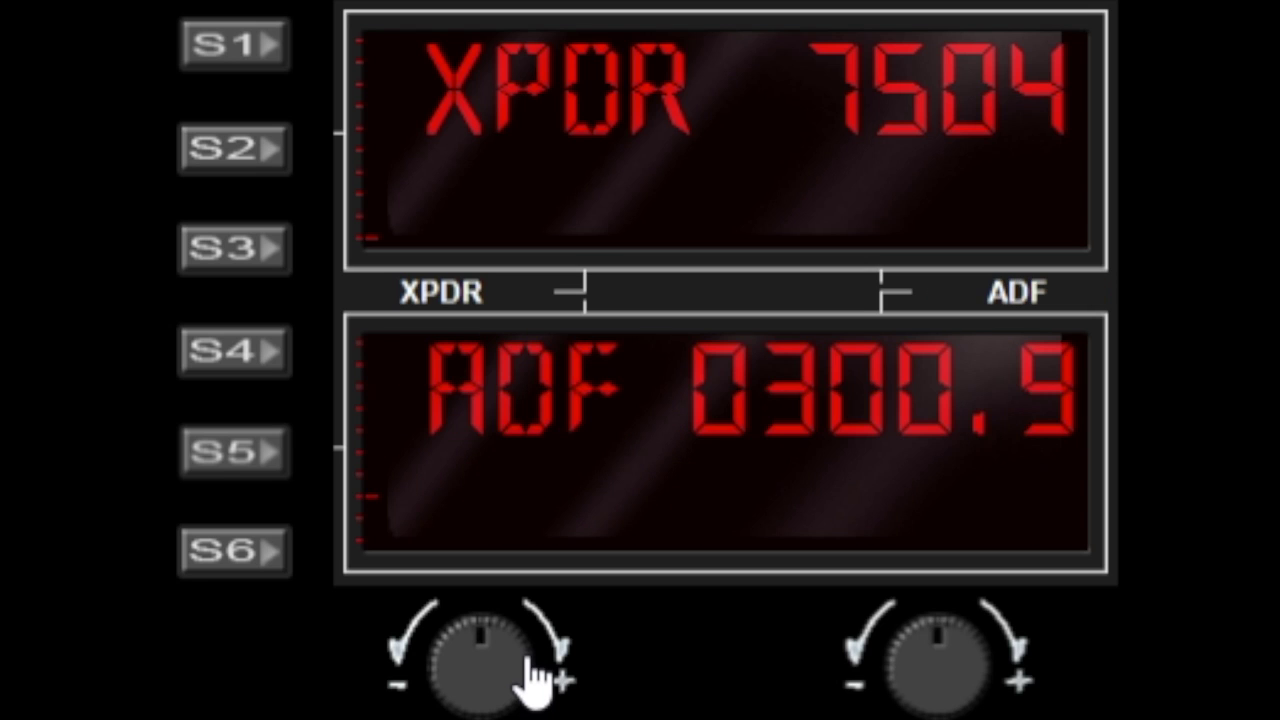
click(423, 680)
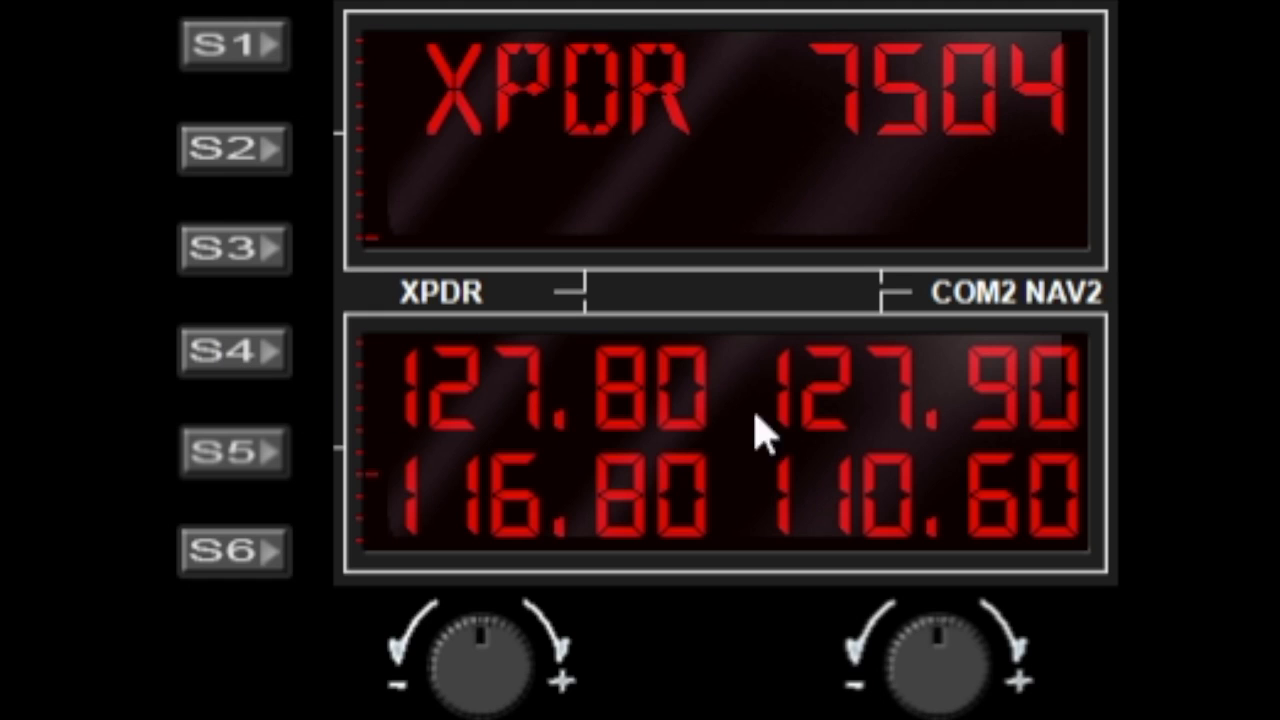
- Swap the active and standby frequencies of both COM2 and NAV2 on the lower display
click(229, 385)
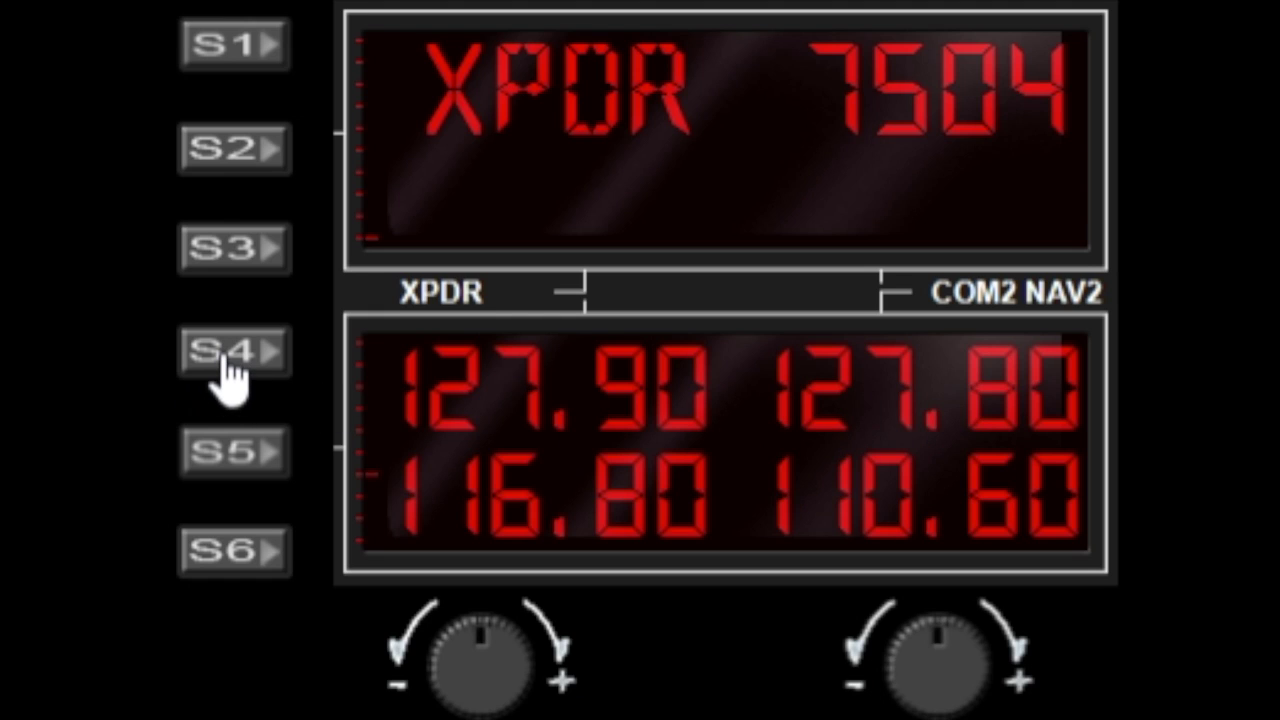
click(224, 572)
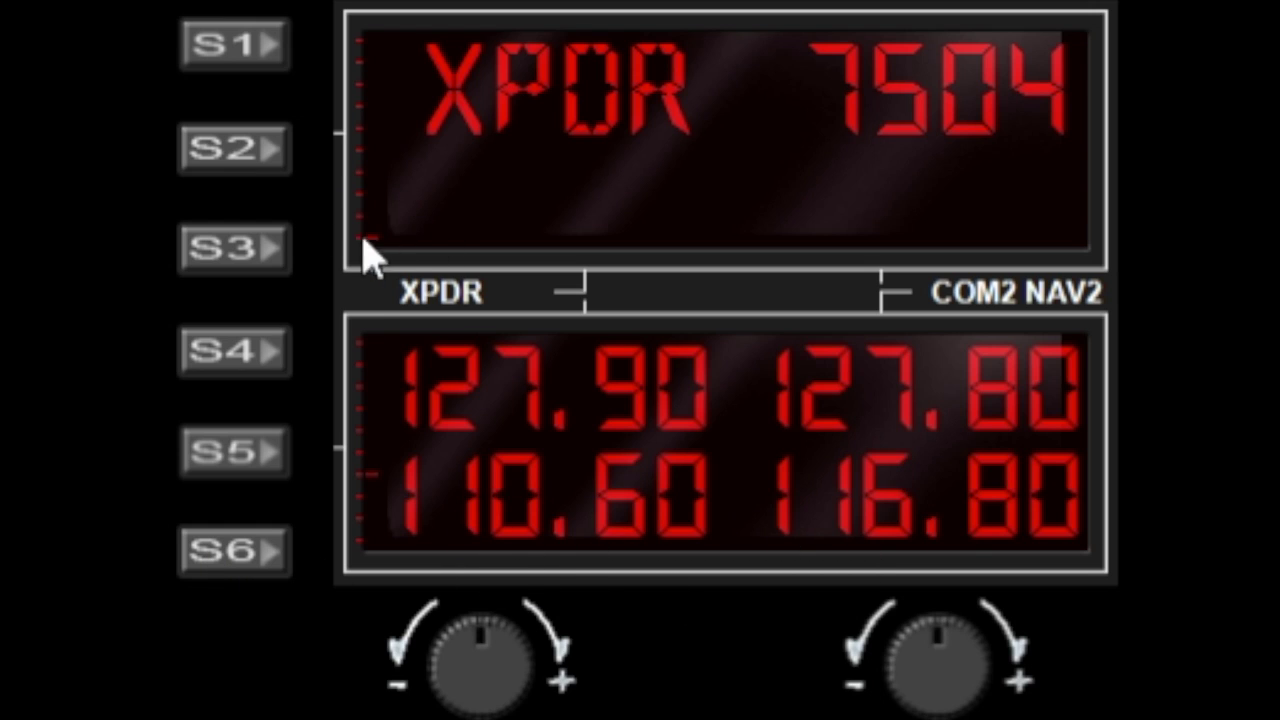
- Move the transponder edit cursor to the third digit, and switch the upper display to COM1 NAV1
click(248, 152)
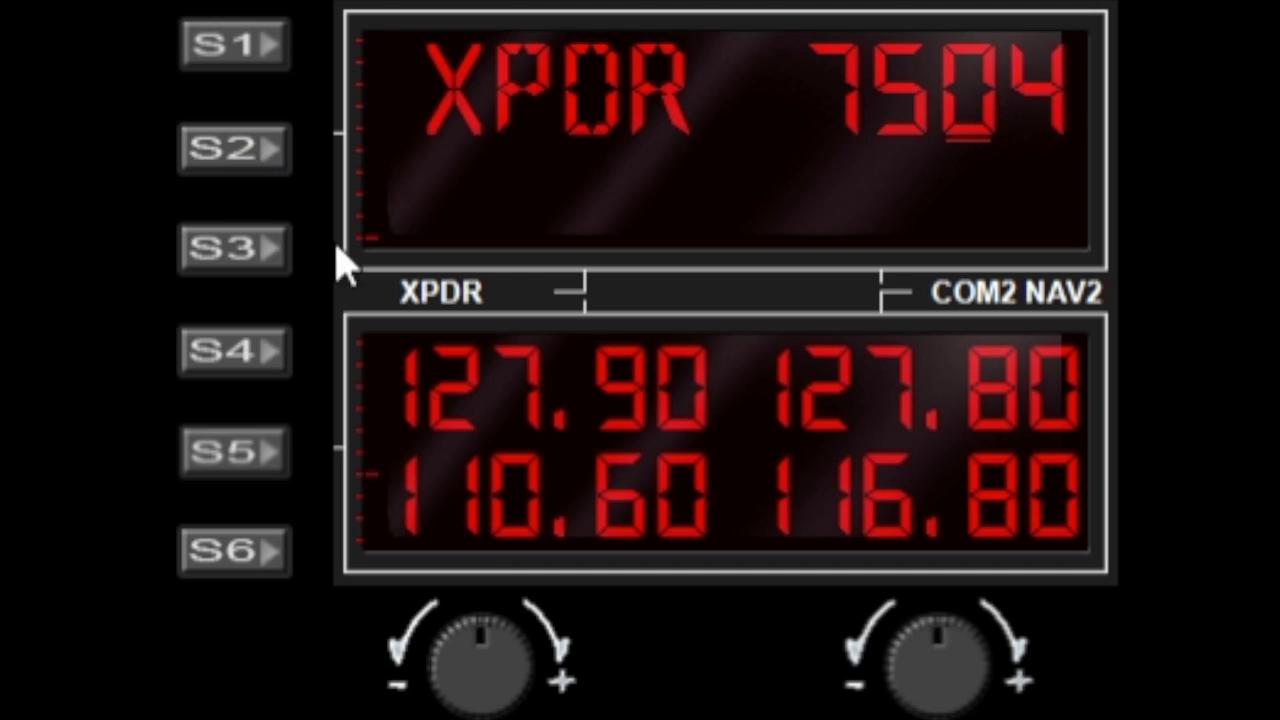
click(443, 674)
click(443, 674)
click(448, 675)
click(448, 675)
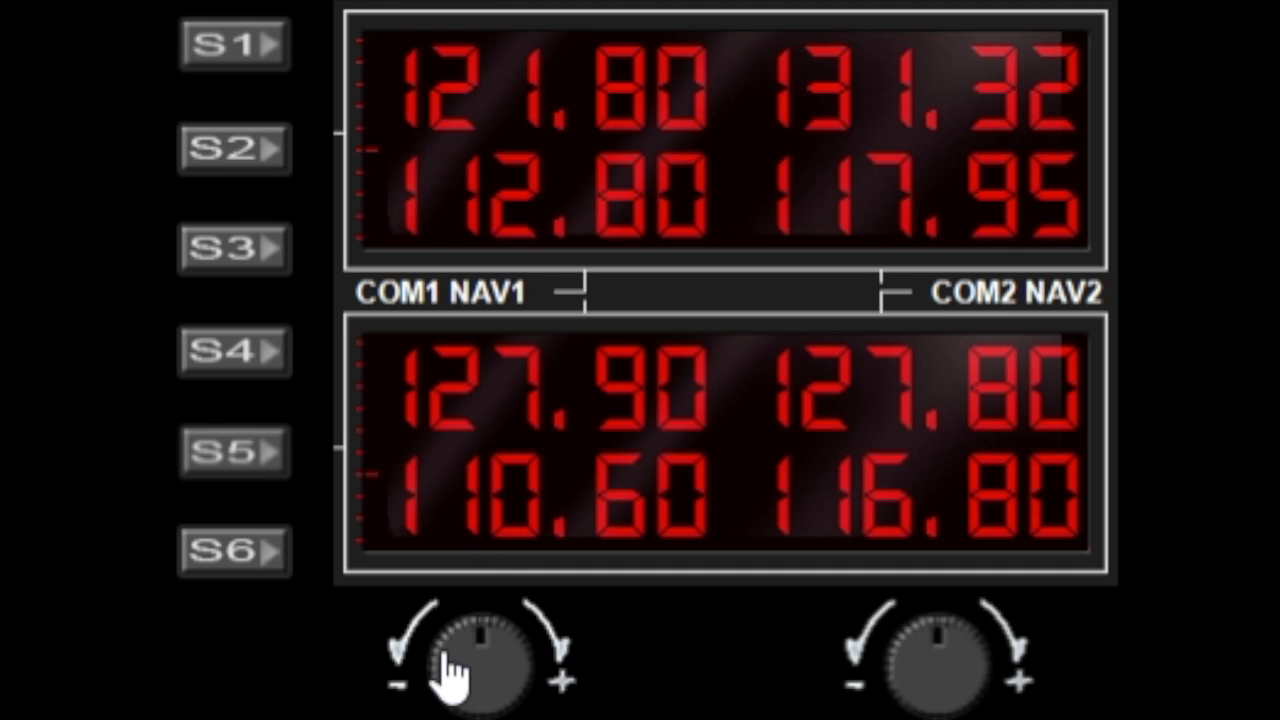
- Swap the active and standby frequencies of NAV2, COM1 and NAV1, and swap COM1 back to 121.80 active
click(233, 52)
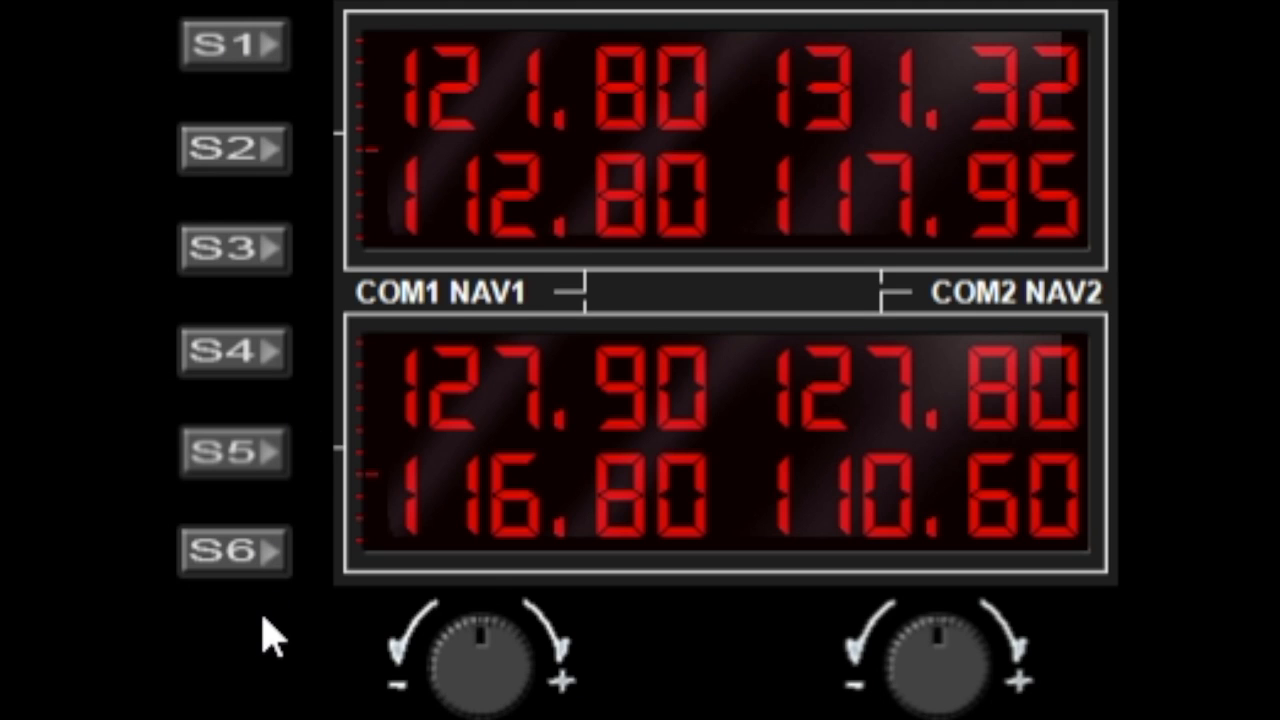
click(260, 46)
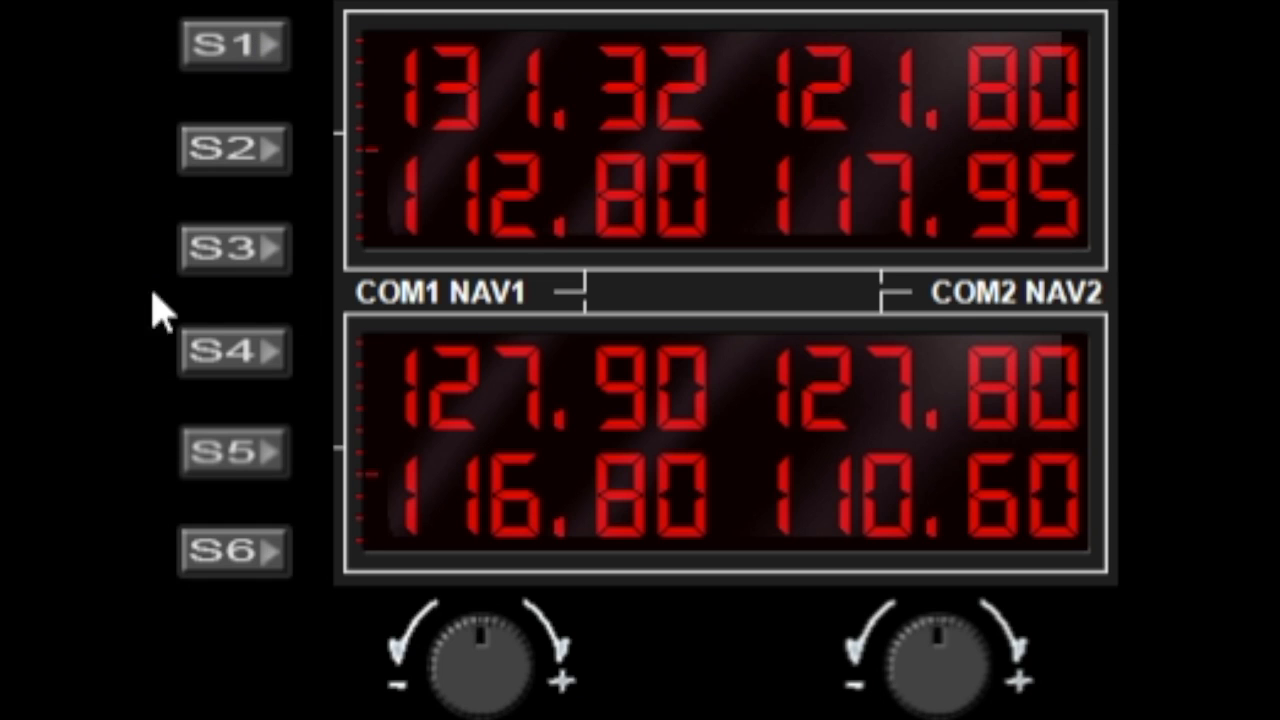
click(215, 266)
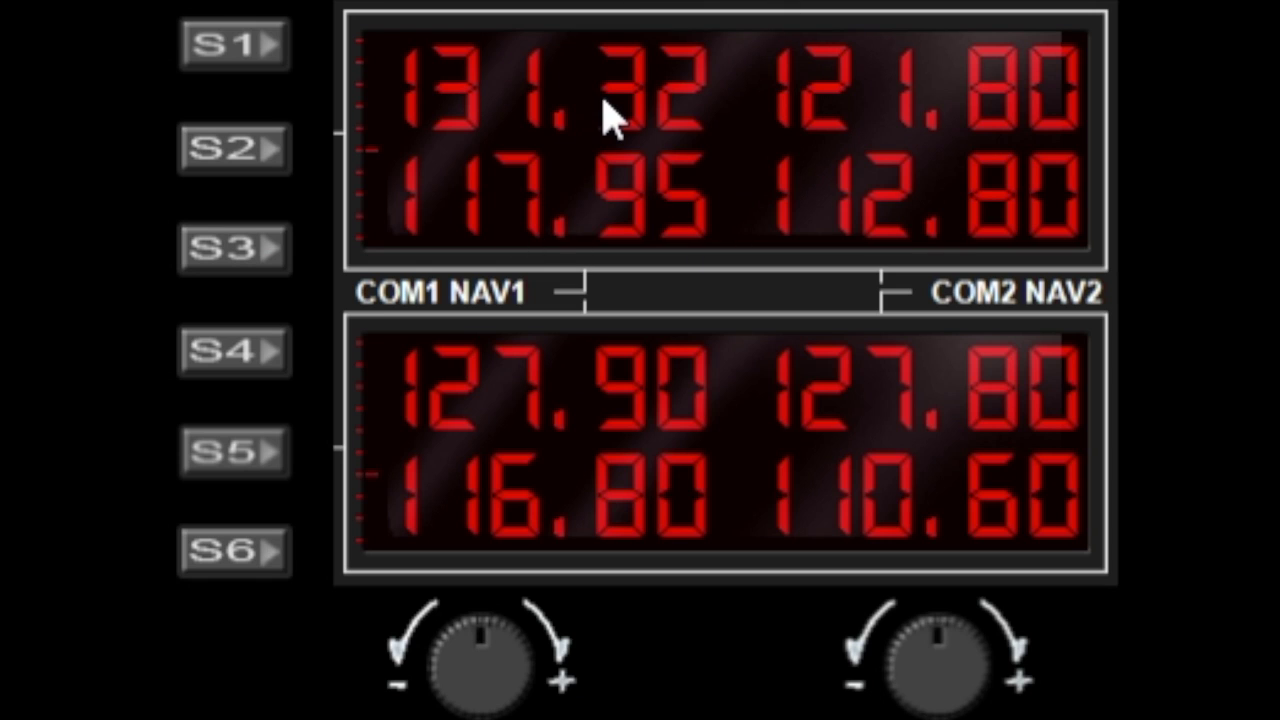
click(230, 45)
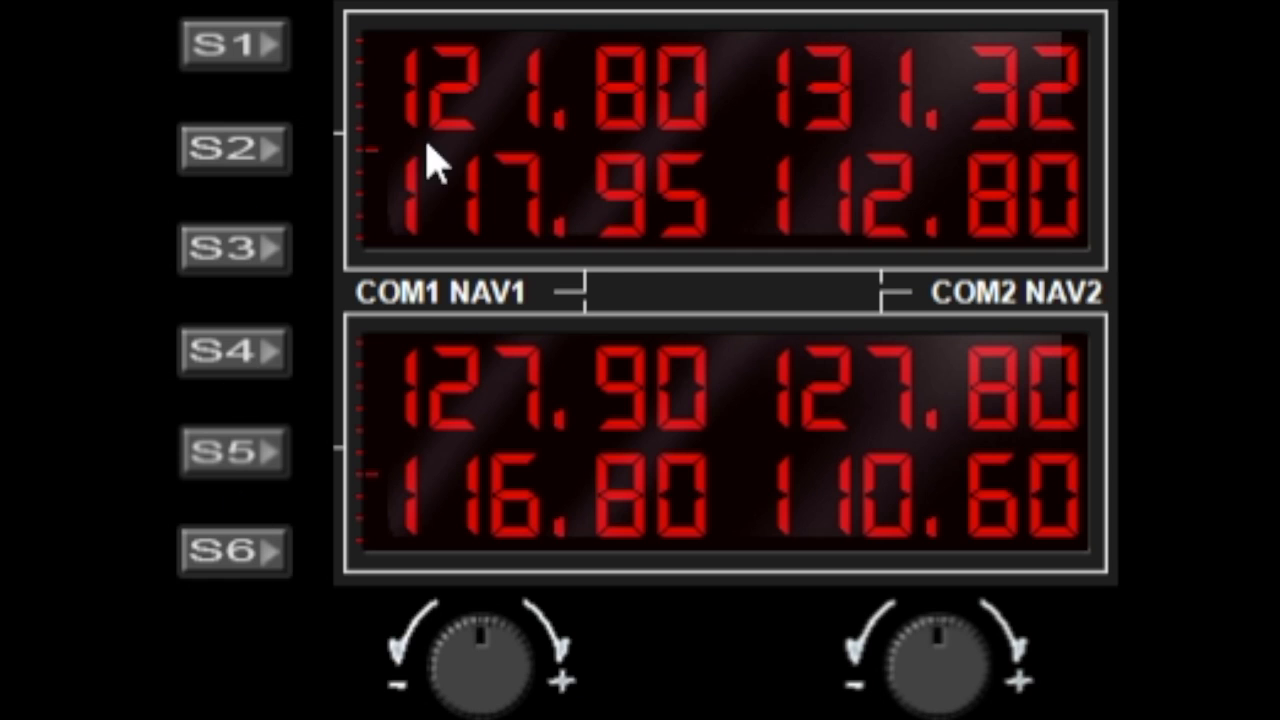
- Switch the upper display from COM1 NAV1 back to ALT
click(405, 655)
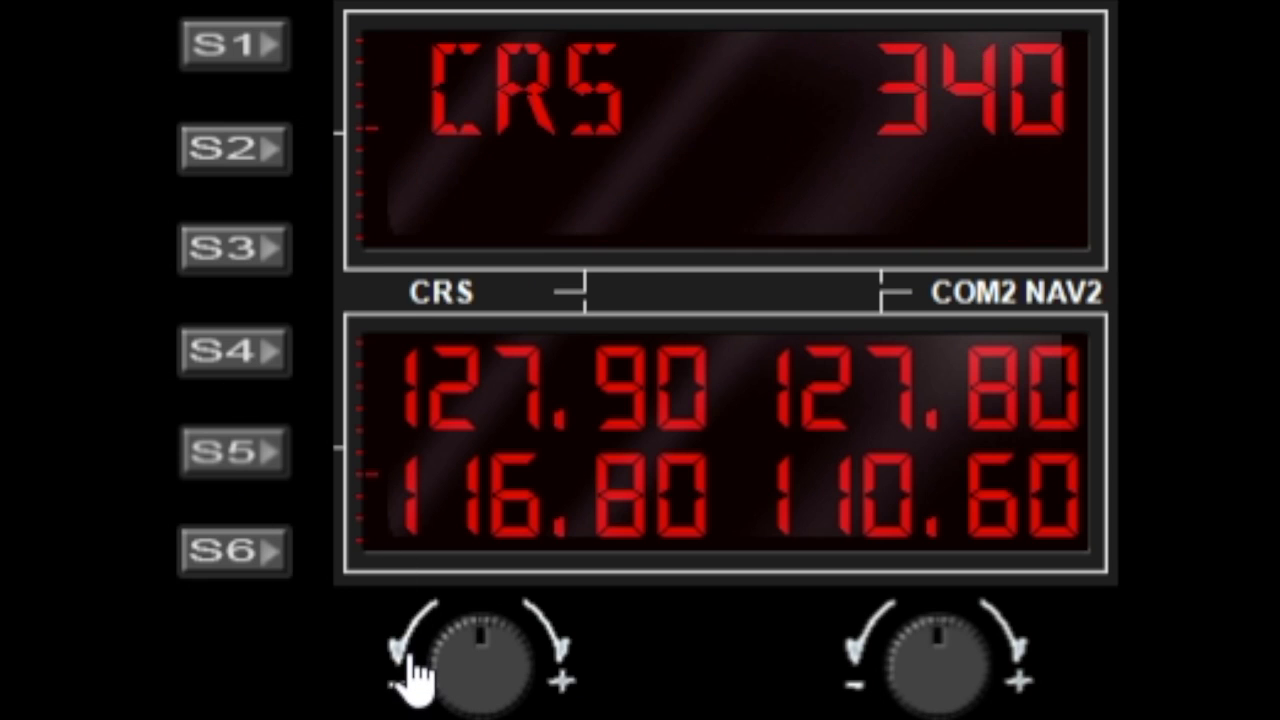
click(405, 655)
click(412, 655)
click(410, 655)
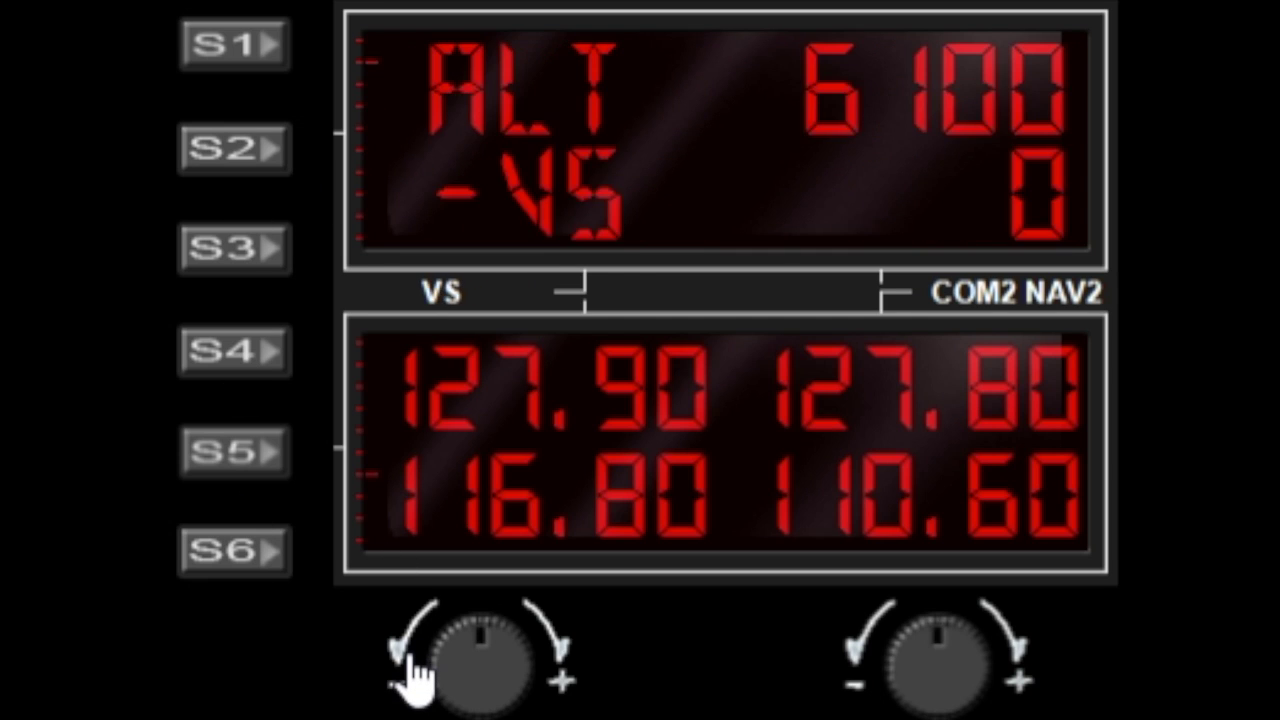
click(410, 655)
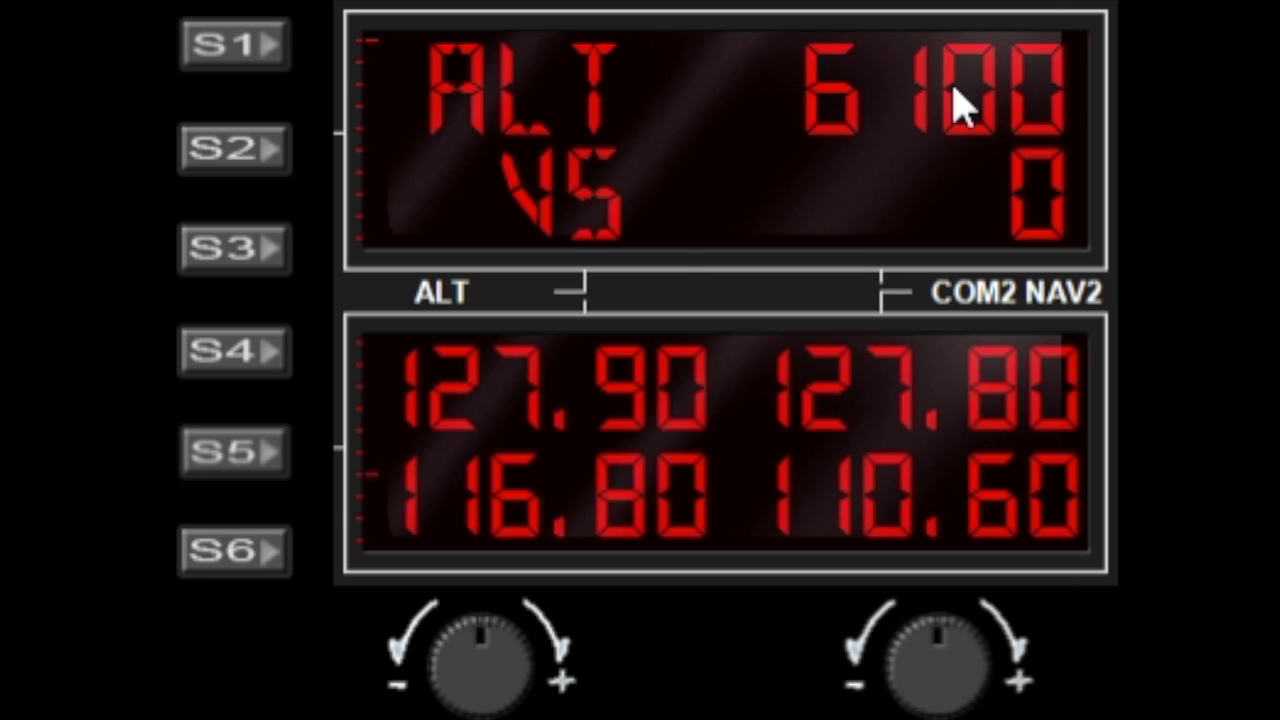
- Raise the selected altitude on the upper display to 6800
scroll(810, 105, down, 1)
click(1015, 680)
click(1015, 680)
click(1010, 678)
click(1006, 677)
click(1006, 668)
click(1006, 660)
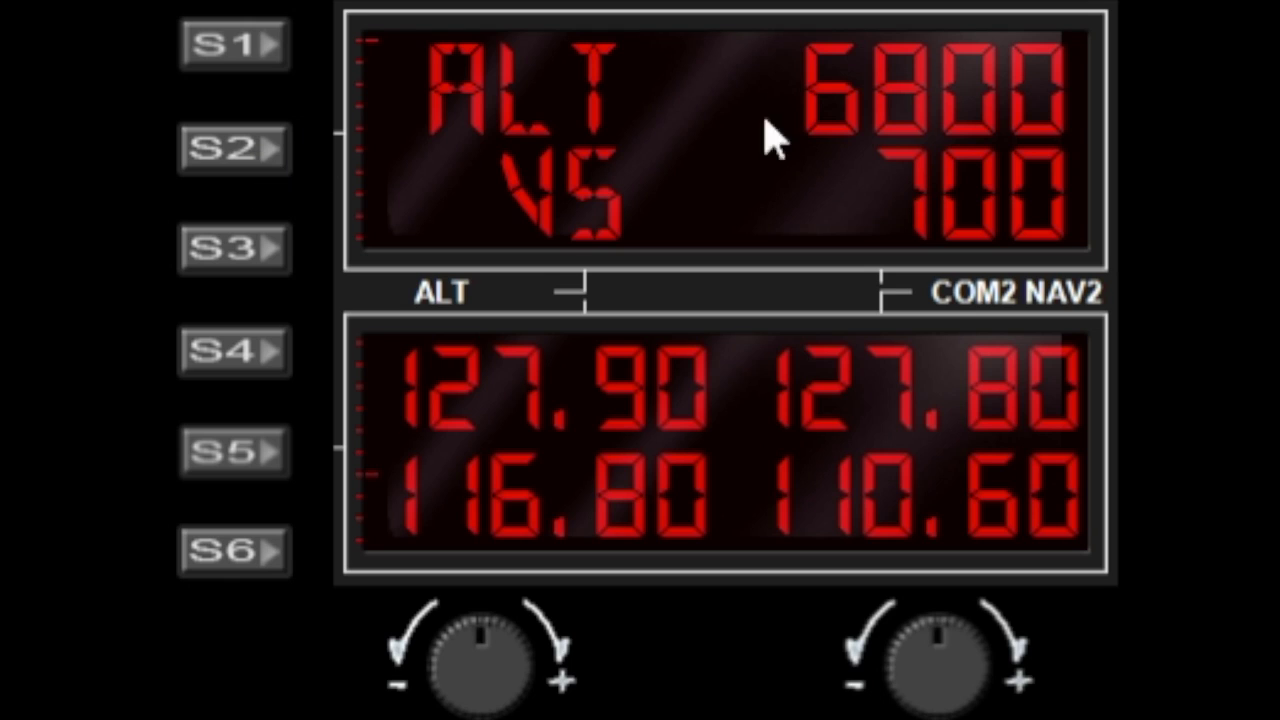
- Set the COM2 standby frequency to 133.82 and move the edit cursor to the NAV2 standby decimals
click(224, 462)
scroll(995, 662, up, 6)
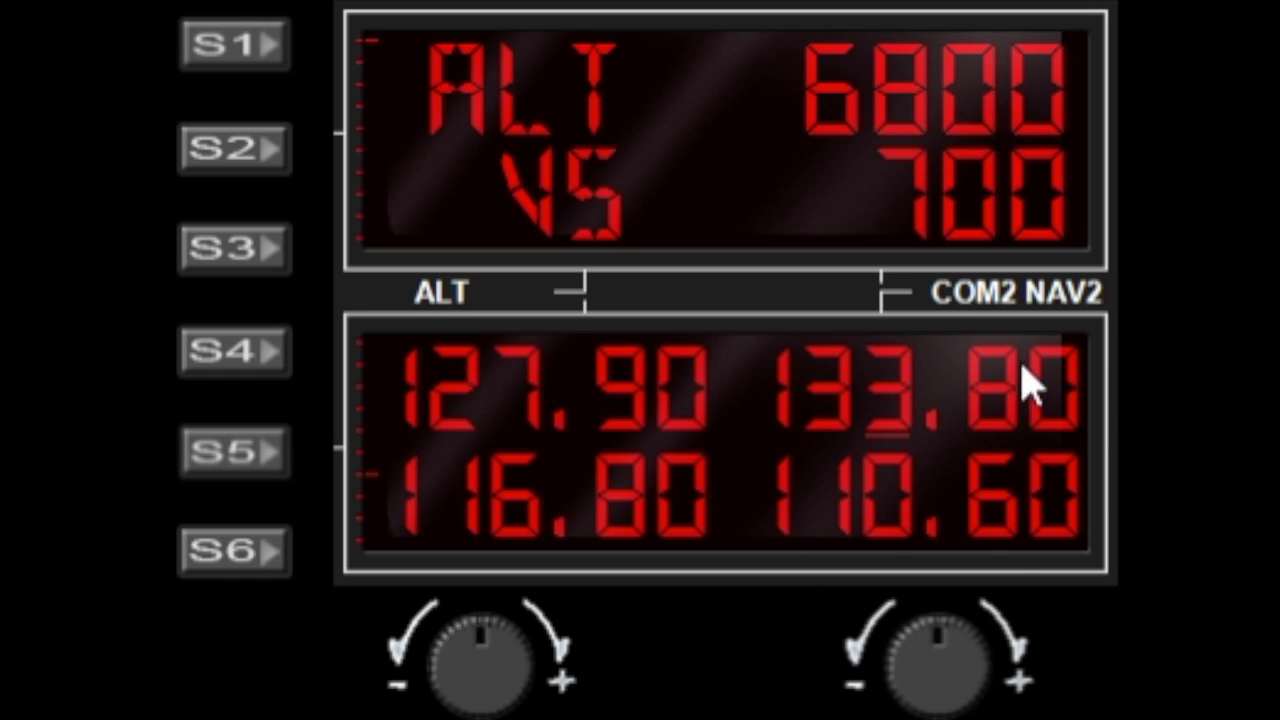
click(245, 478)
click(236, 464)
click(988, 688)
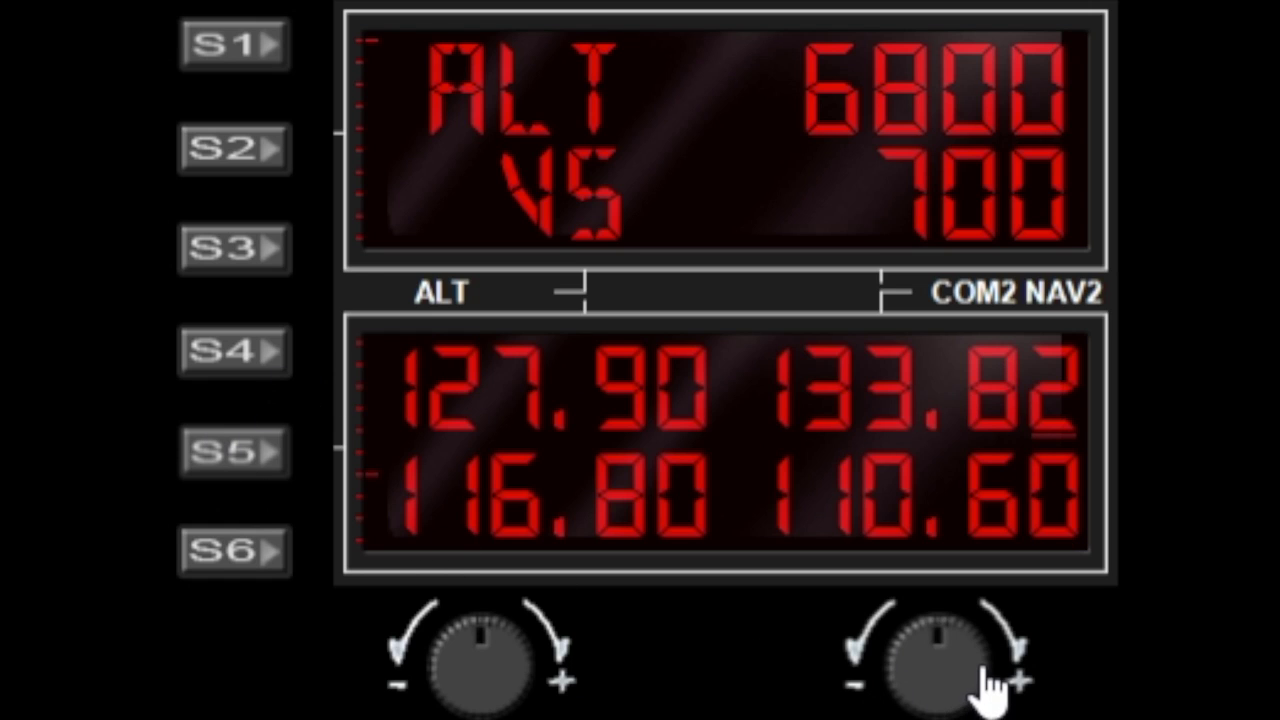
click(897, 680)
click(1000, 680)
click(865, 675)
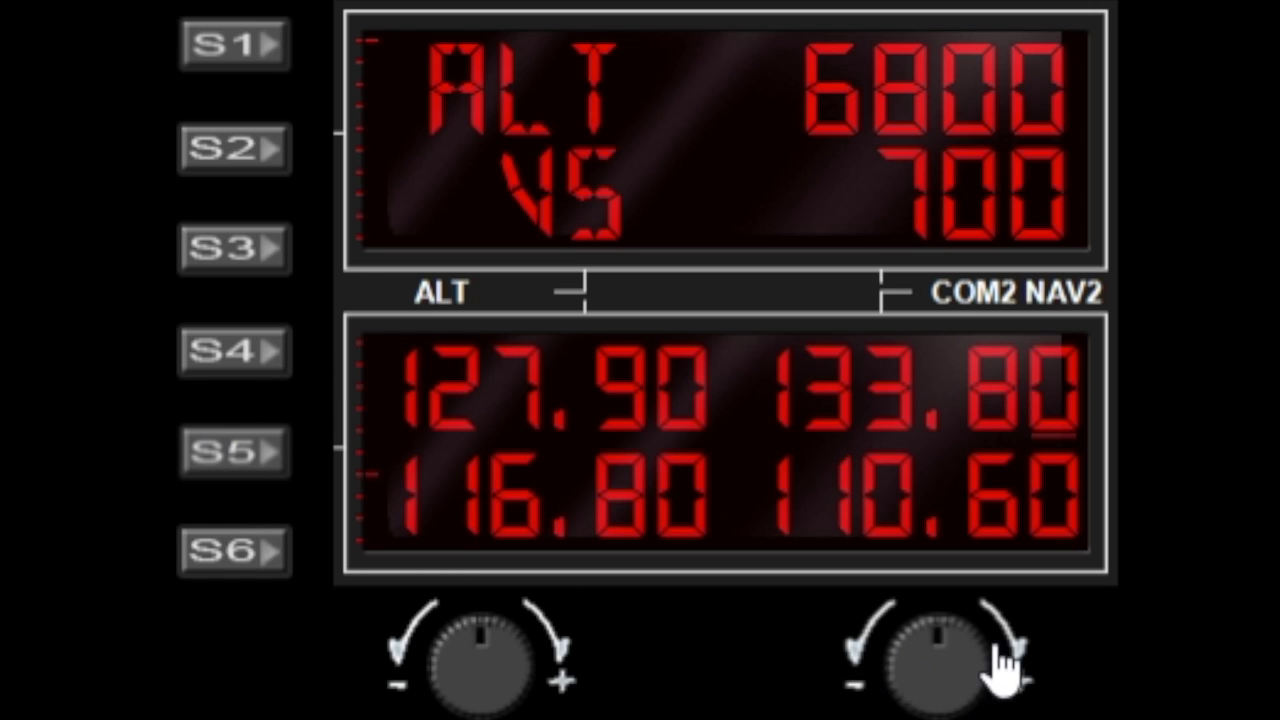
click(1000, 675)
click(230, 460)
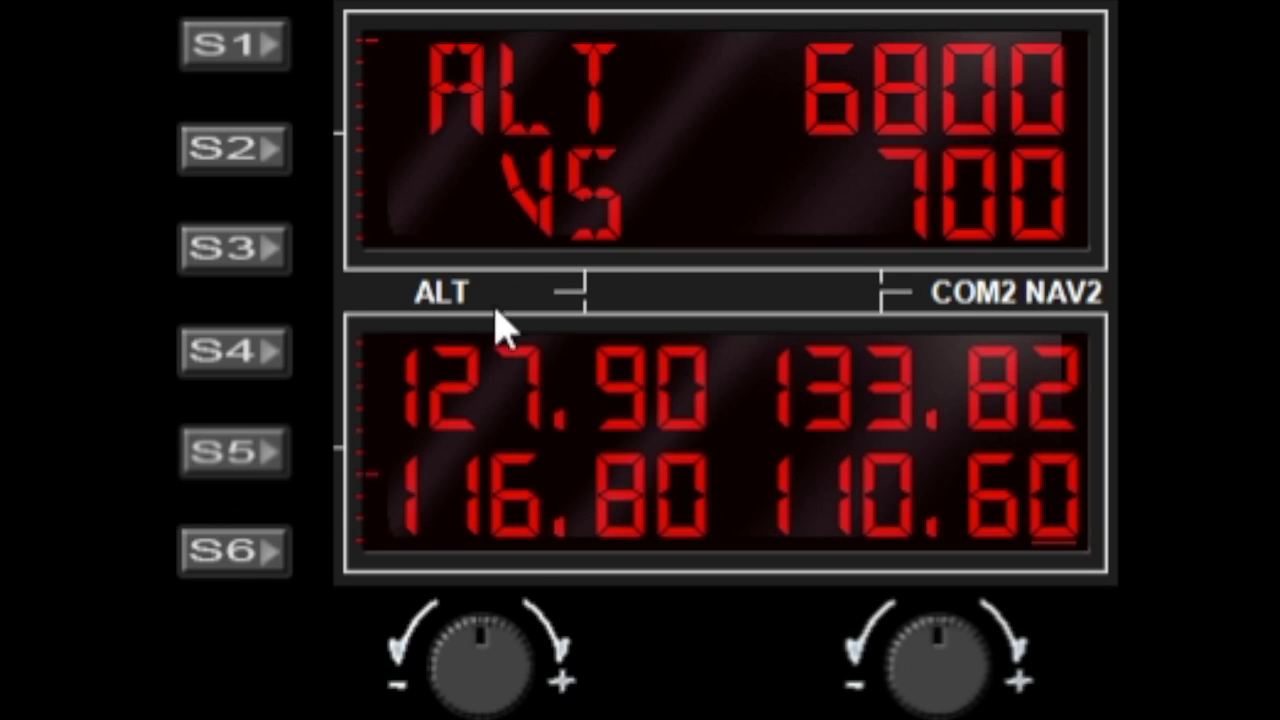
- Switch the upper display from ALT to ADF
click(235, 150)
click(550, 683)
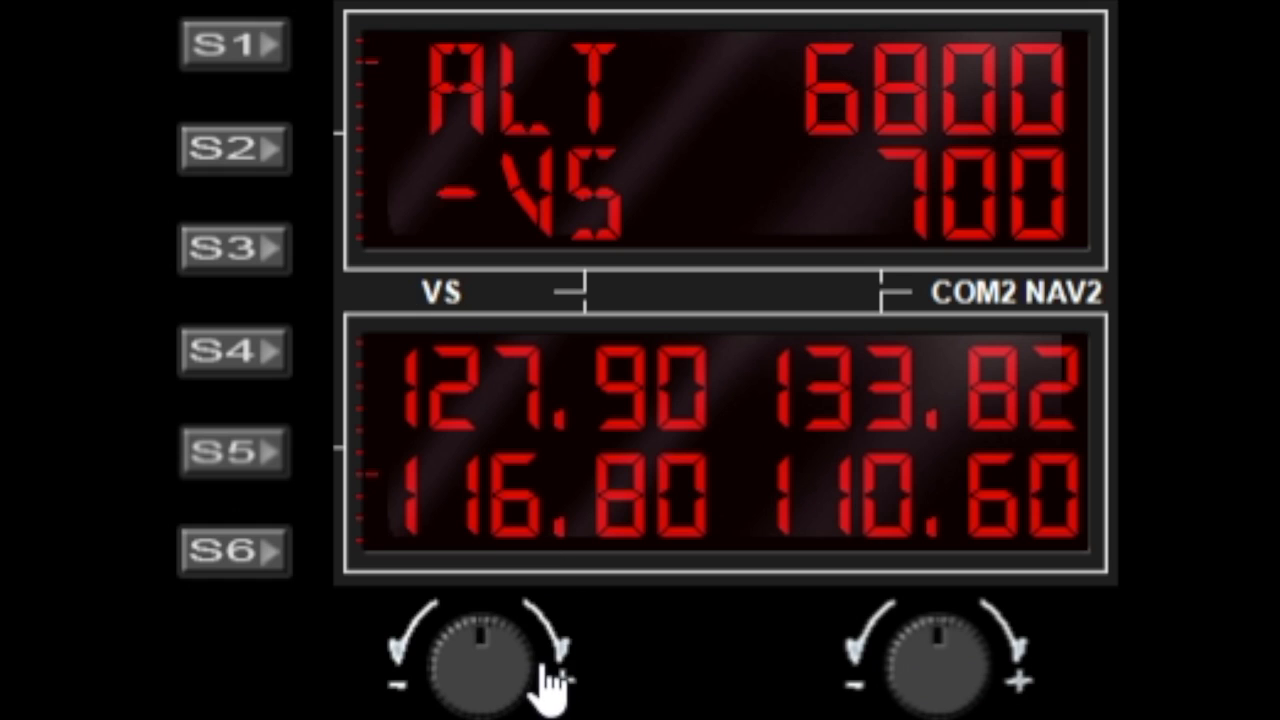
click(550, 683)
click(550, 683)
click(550, 683)
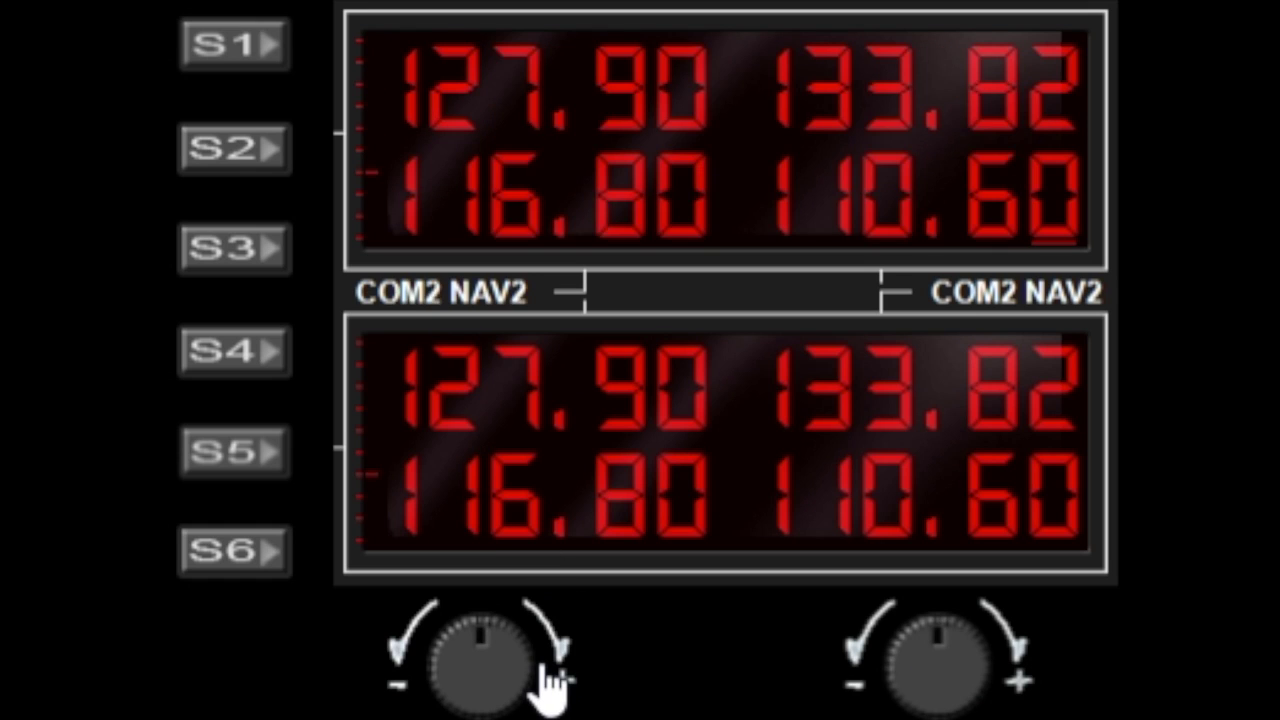
click(550, 683)
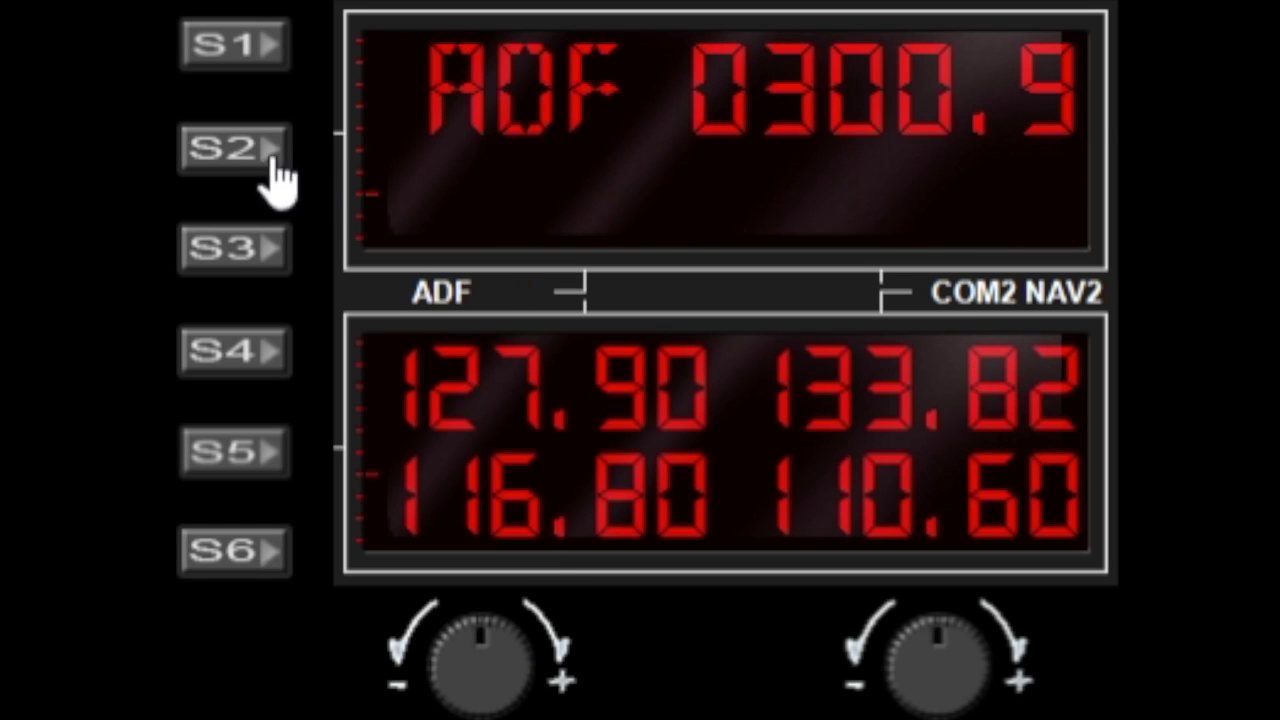
- Move the ADF edit cursor to the hundreds digit of the frequency
click(241, 183)
click(241, 183)
click(241, 183)
click(238, 162)
click(238, 162)
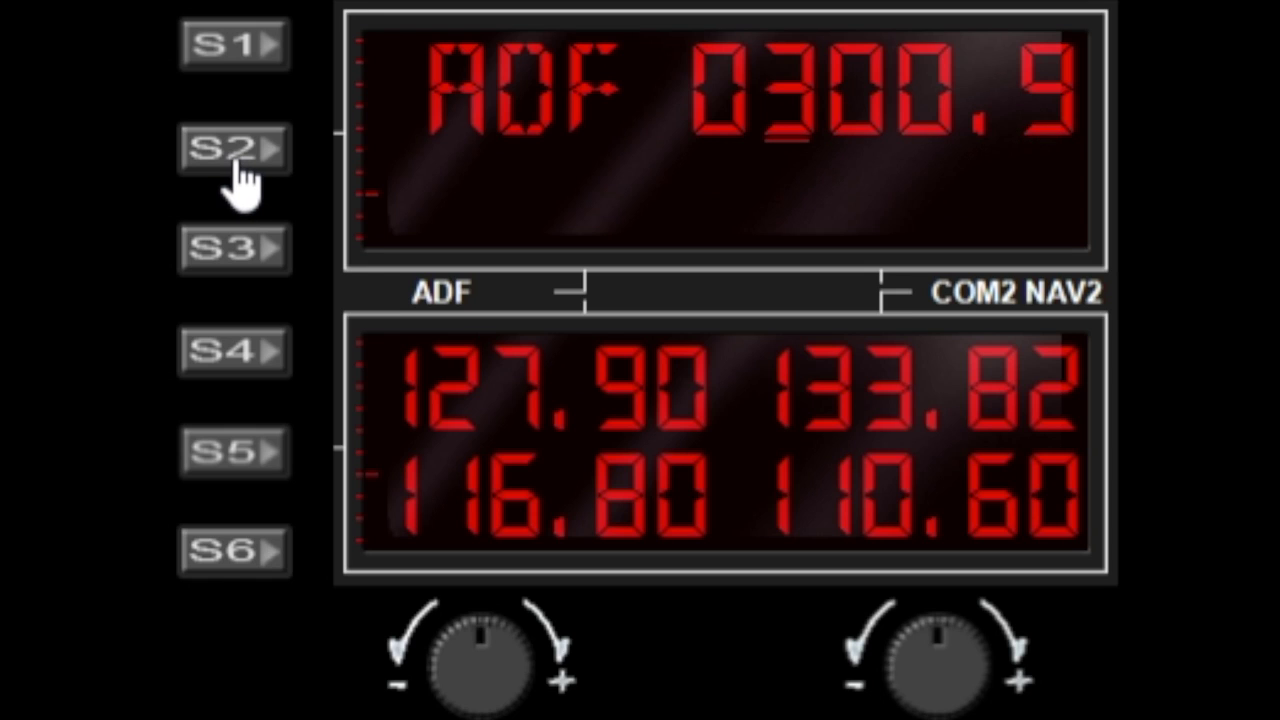
- Try raising the ADF hundreds digit to 4 and return it to 3
click(1000, 680)
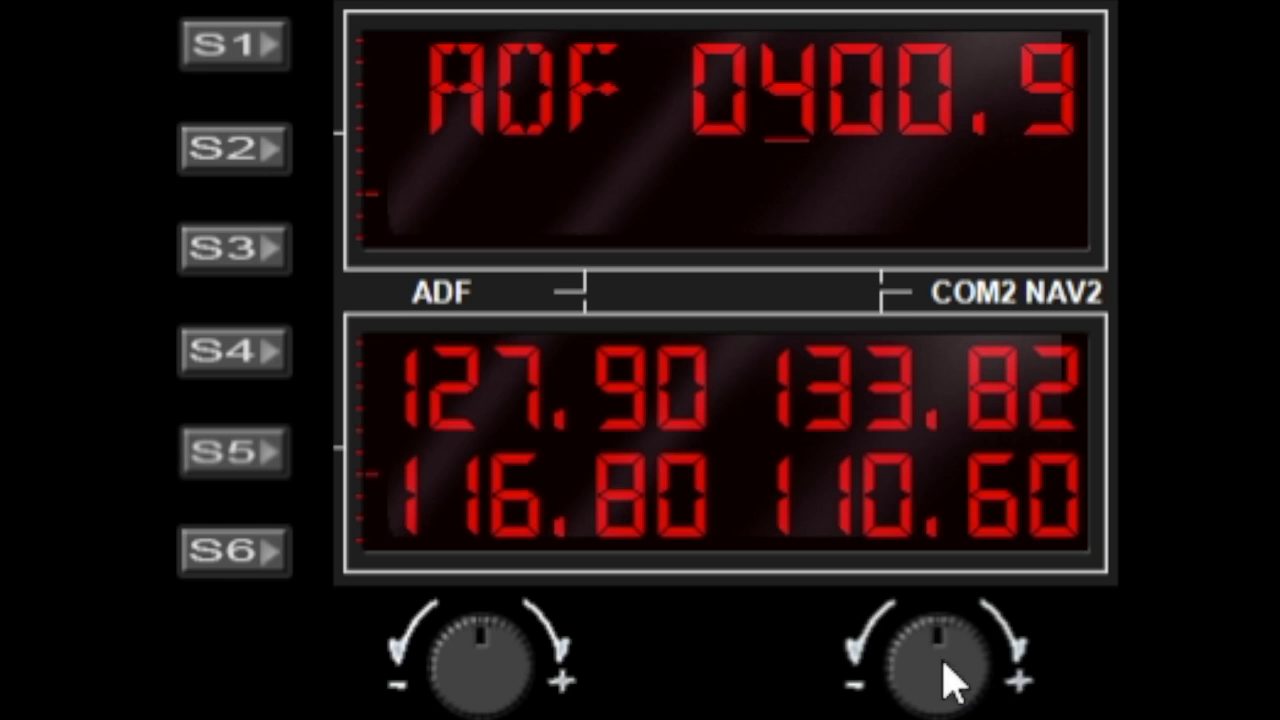
click(866, 686)
click(975, 683)
click(866, 680)
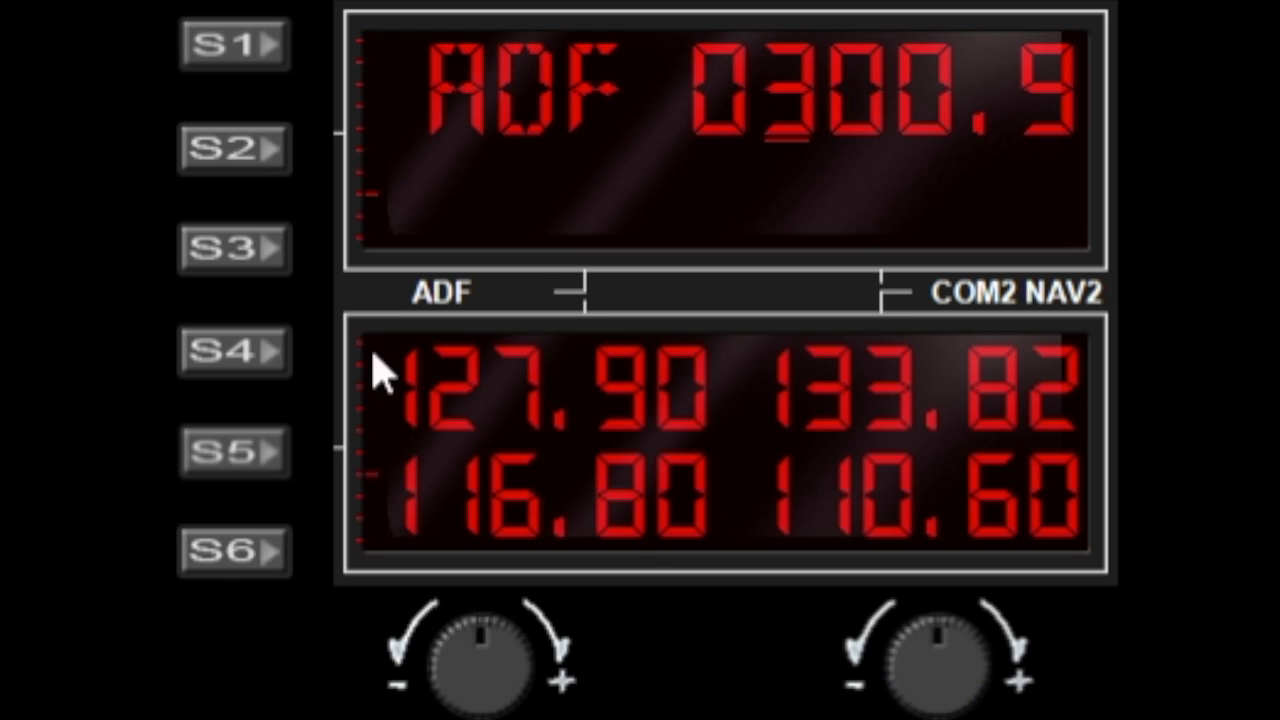
- Move the ADF edit cursor to the tens digit and set the frequency to 0310.9
click(255, 148)
click(1012, 684)
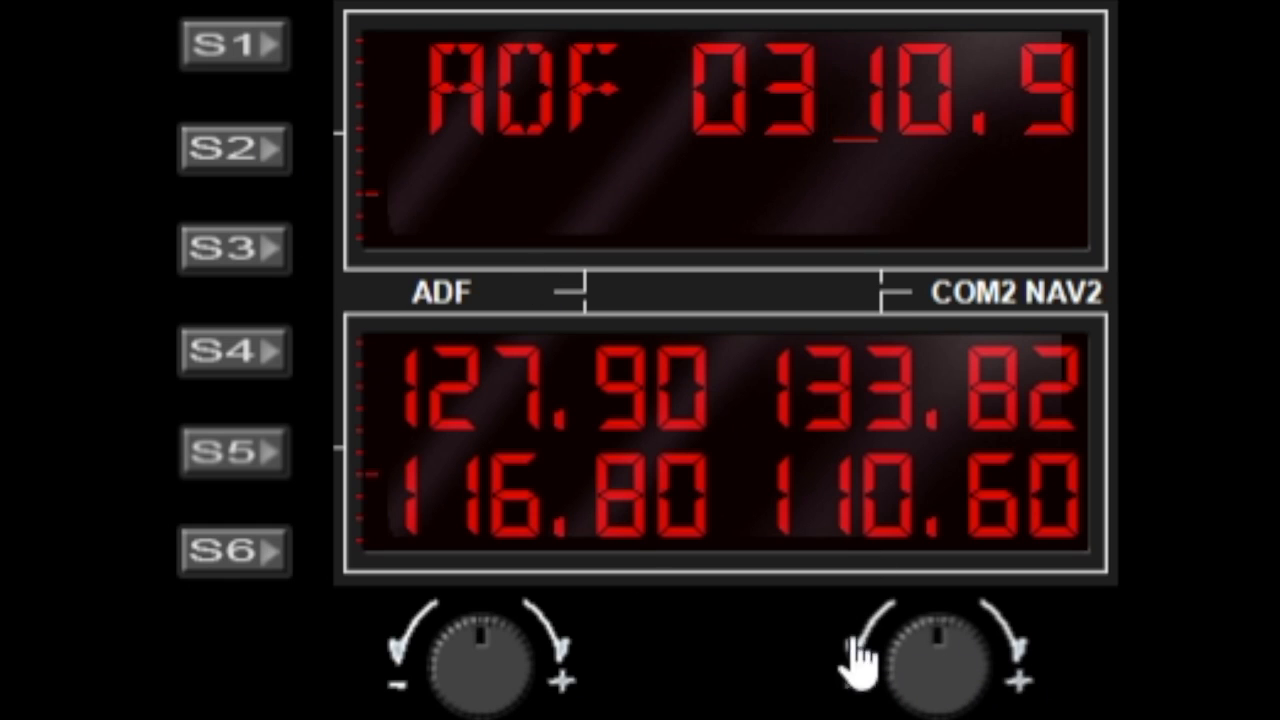
click(852, 677)
click(1030, 688)
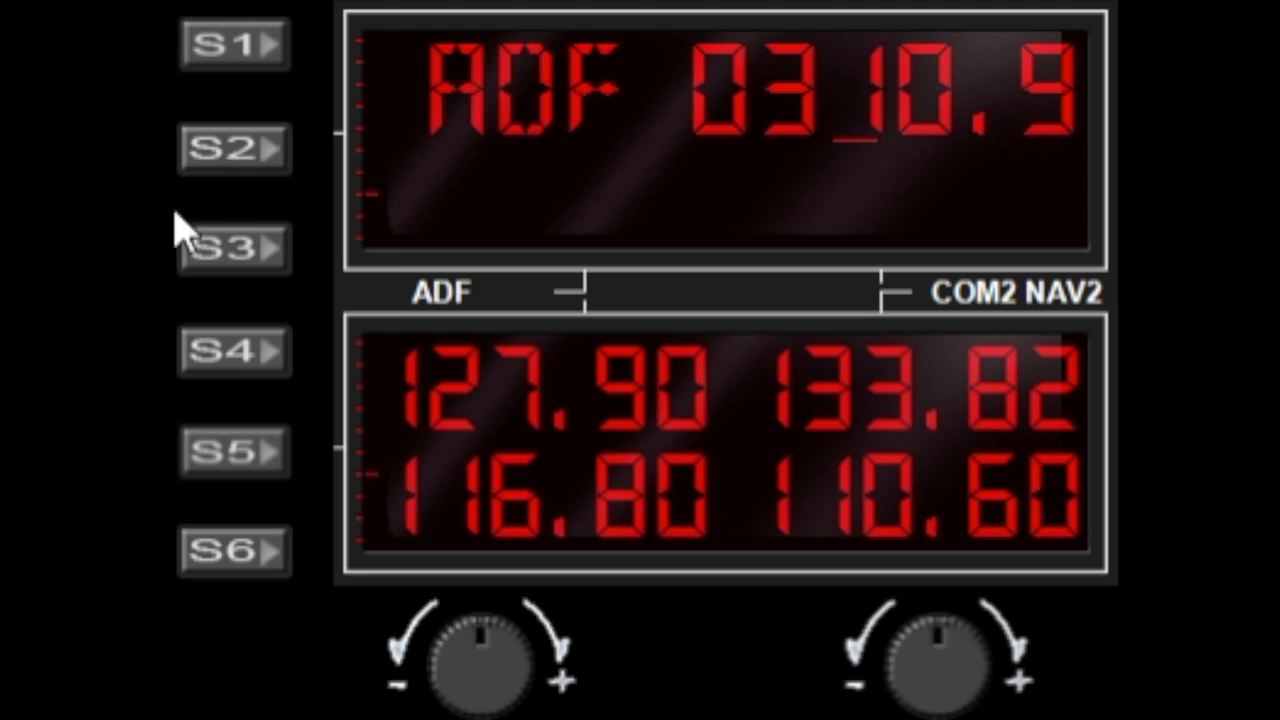
- Finish cycling the ADF edit cursor and switch the upper display past DME to XPDR
click(229, 163)
click(228, 160)
click(229, 163)
click(239, 158)
click(565, 685)
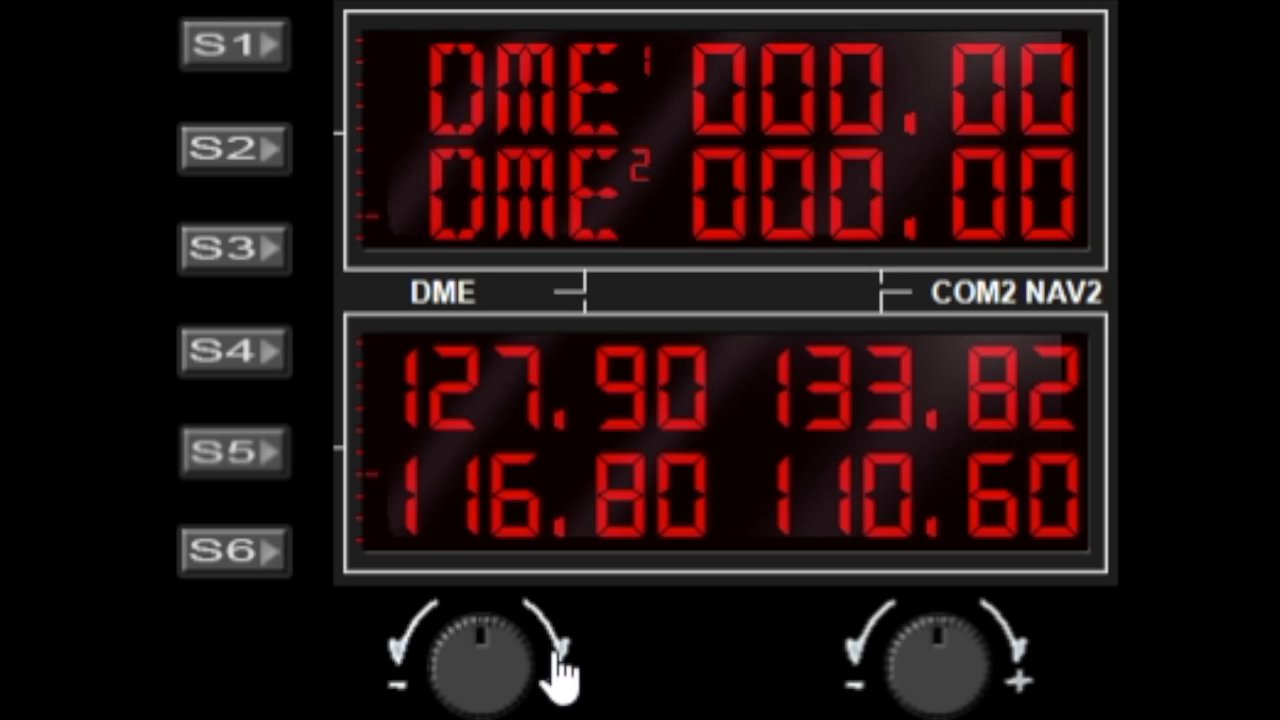
click(565, 685)
- Place the edit cursor on the first transponder digit and set the code to 3504
click(205, 152)
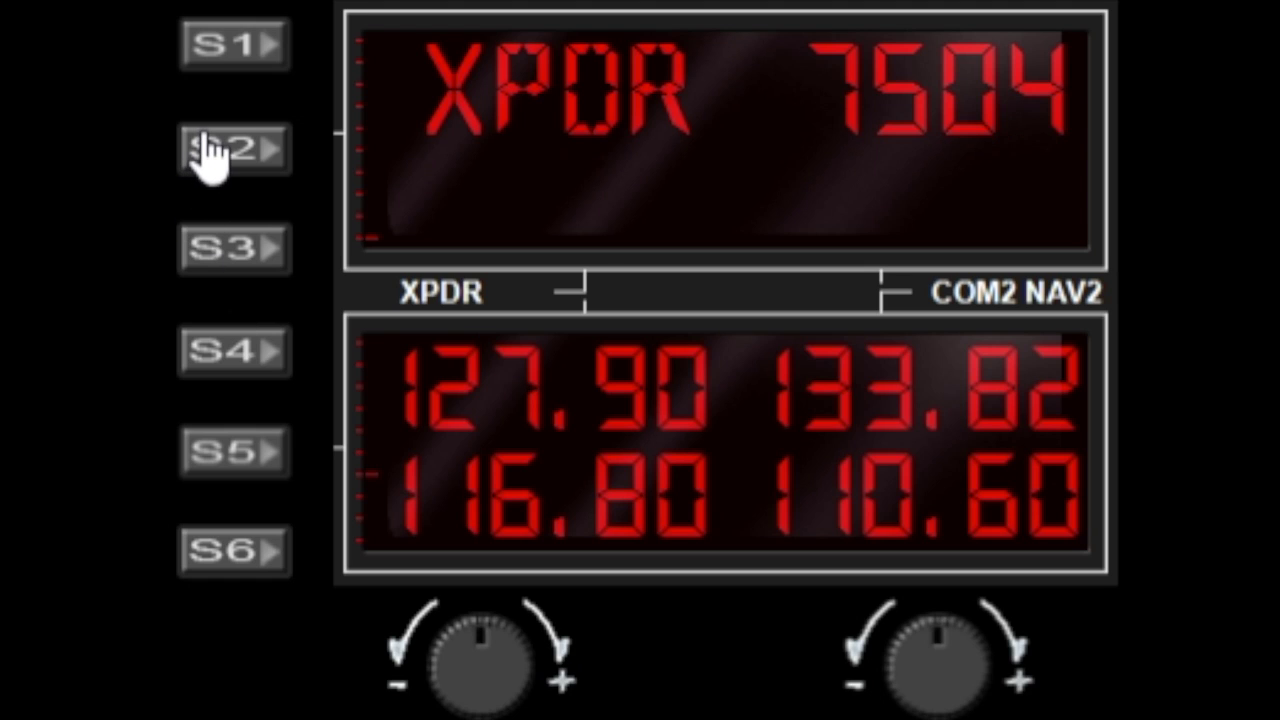
click(211, 147)
click(211, 148)
click(211, 148)
click(211, 148)
click(211, 148)
click(211, 148)
click(1005, 662)
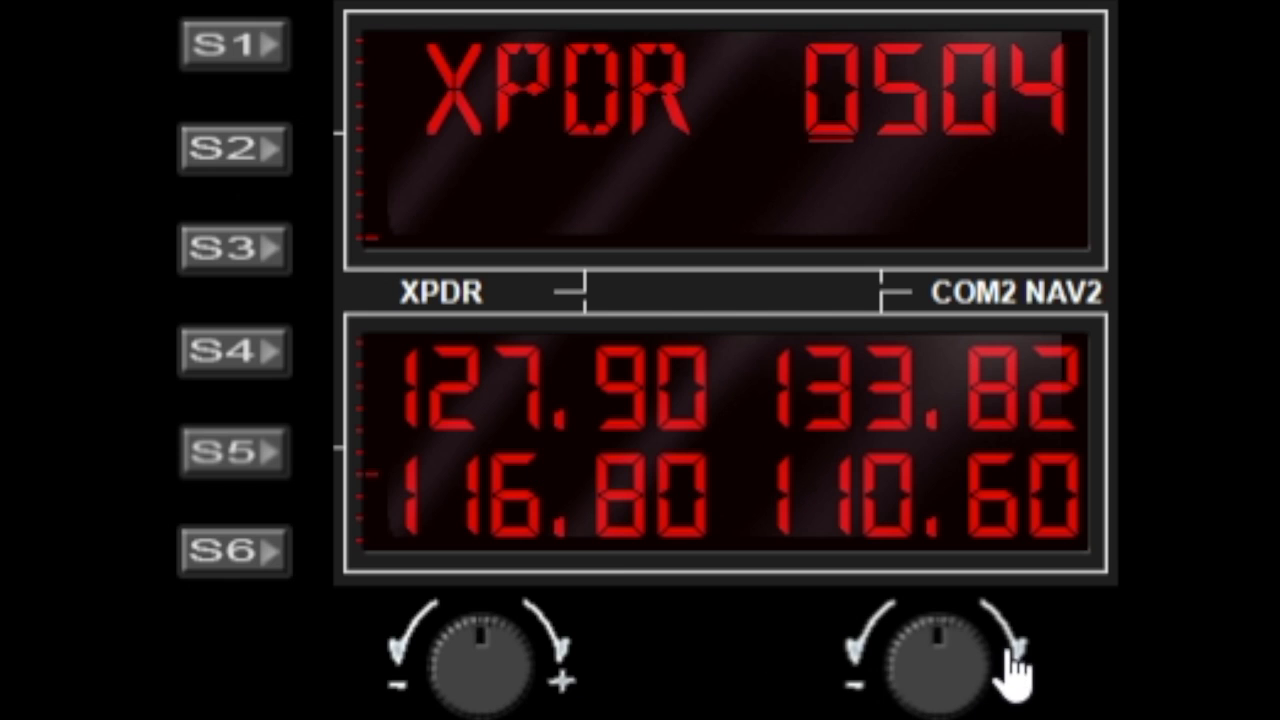
click(1005, 662)
click(1005, 662)
click(1005, 662)
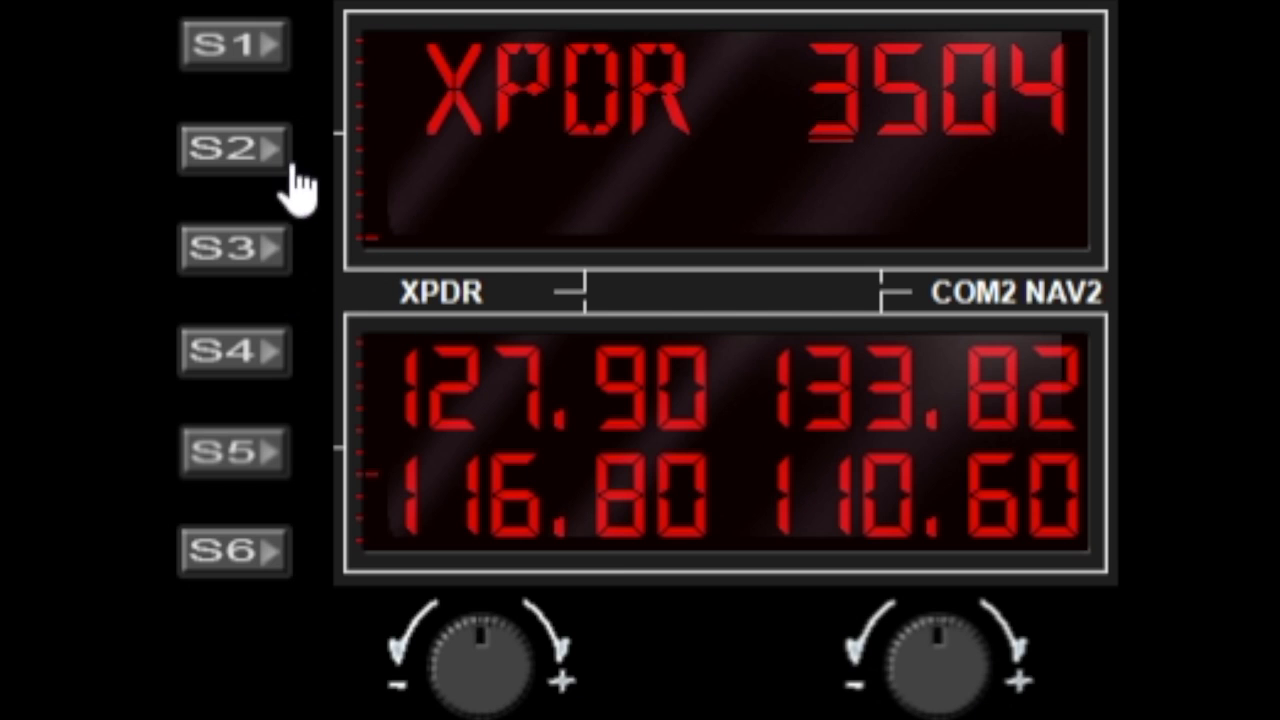
- Switch the upper display from XPDR back to HDG
click(416, 650)
click(416, 650)
click(416, 650)
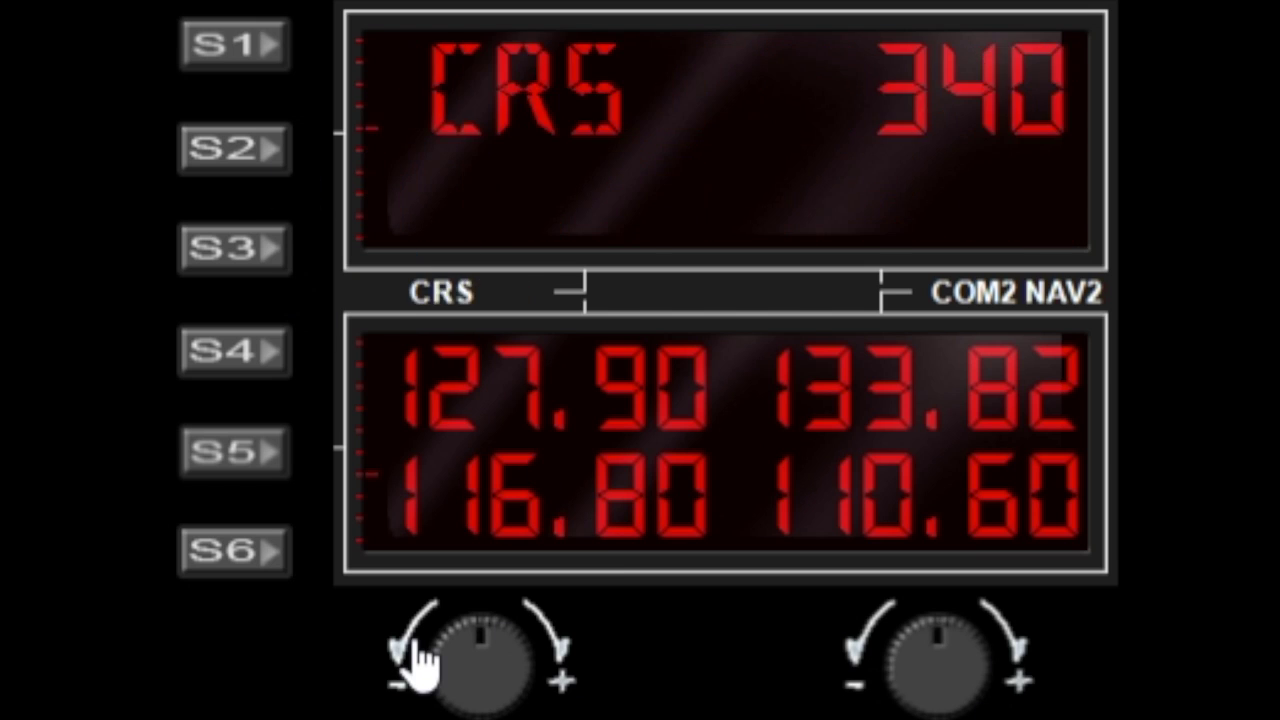
click(428, 650)
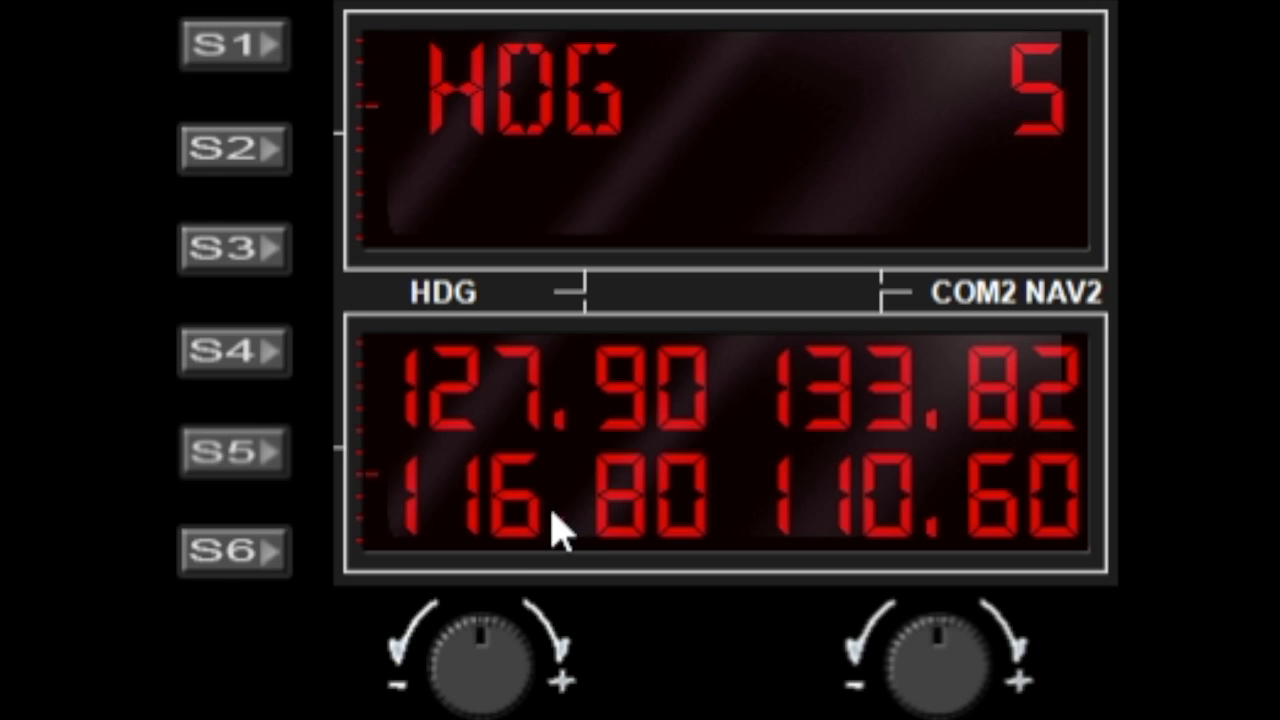
- Set the autopilot heading on the upper display to 10
click(1000, 670)
click(1000, 675)
click(1000, 675)
click(1000, 675)
click(1000, 675)
- Make the lower display active and switch it from COM2 NAV2 to IAS
click(278, 455)
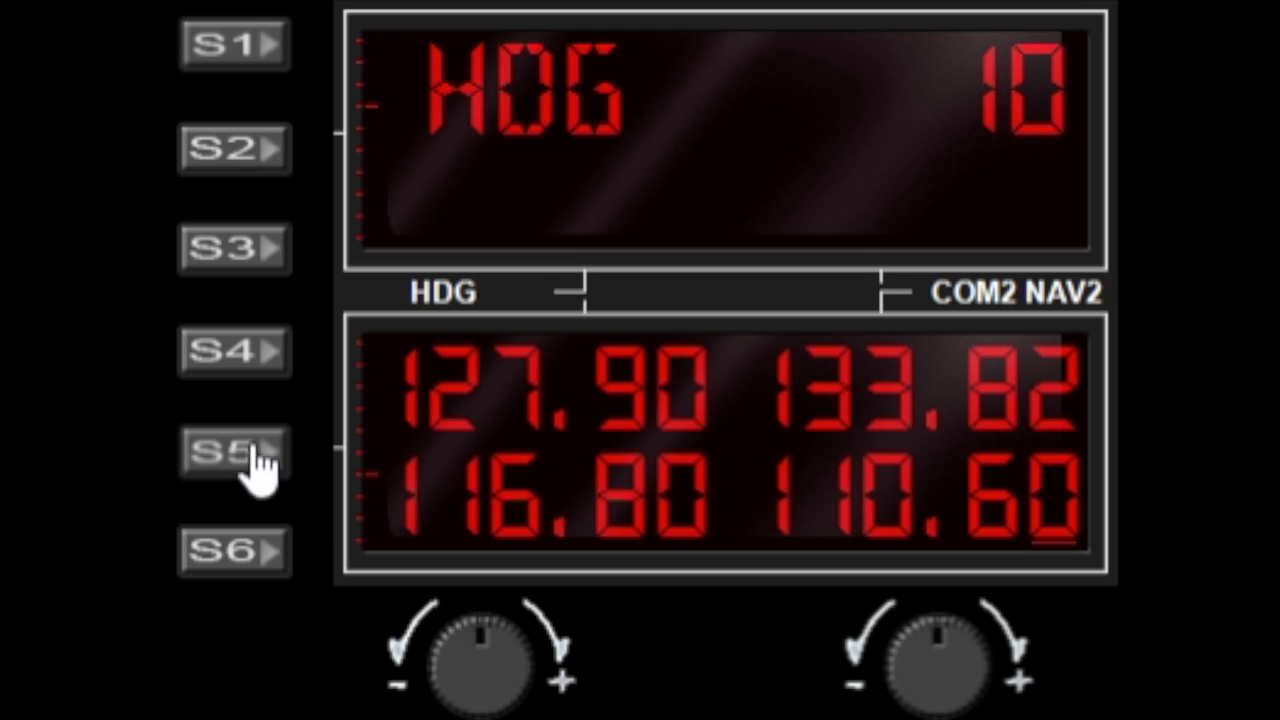
click(400, 650)
click(400, 652)
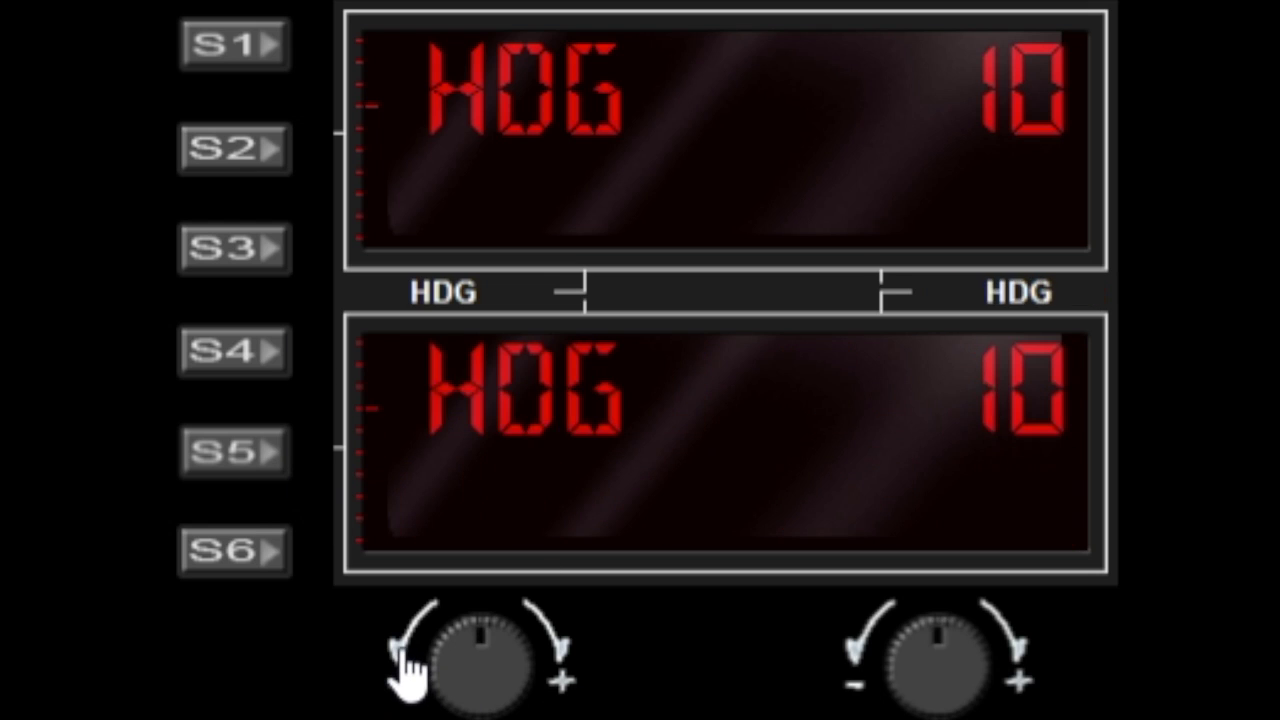
click(400, 652)
- Raise the IAS value on the lower display to 55
click(1020, 656)
click(1020, 656)
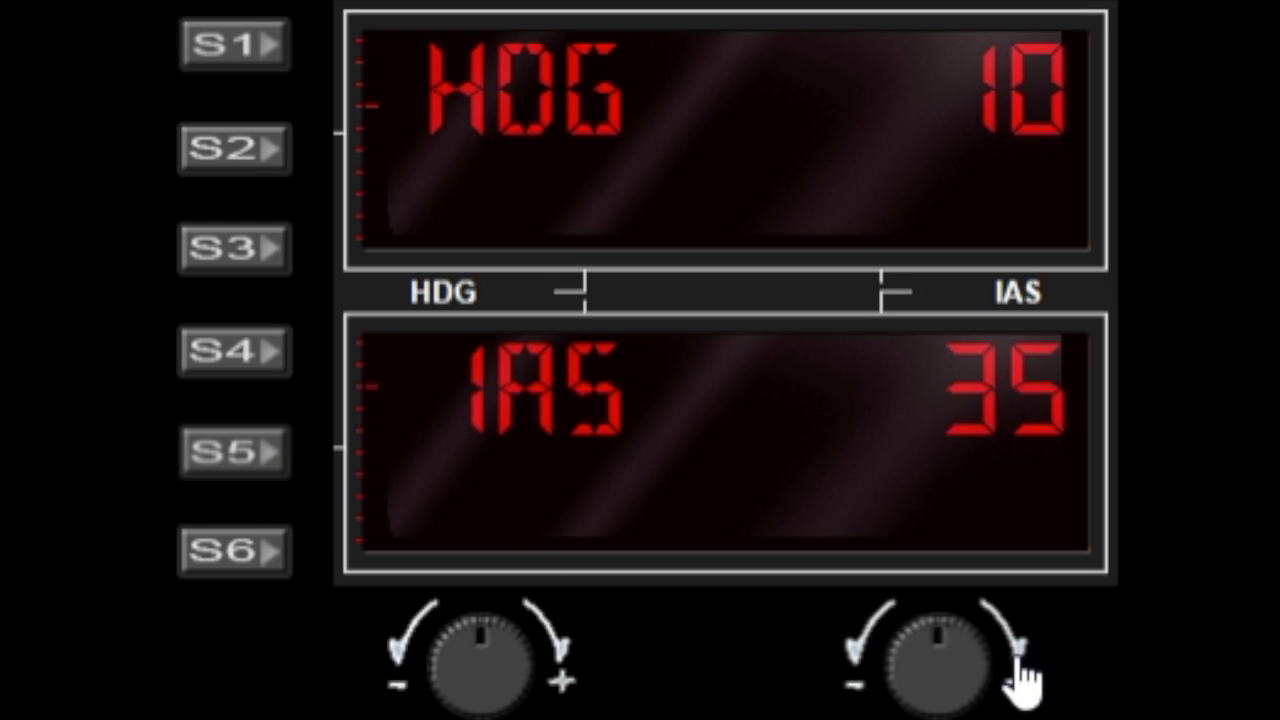
click(1020, 656)
click(1020, 656)
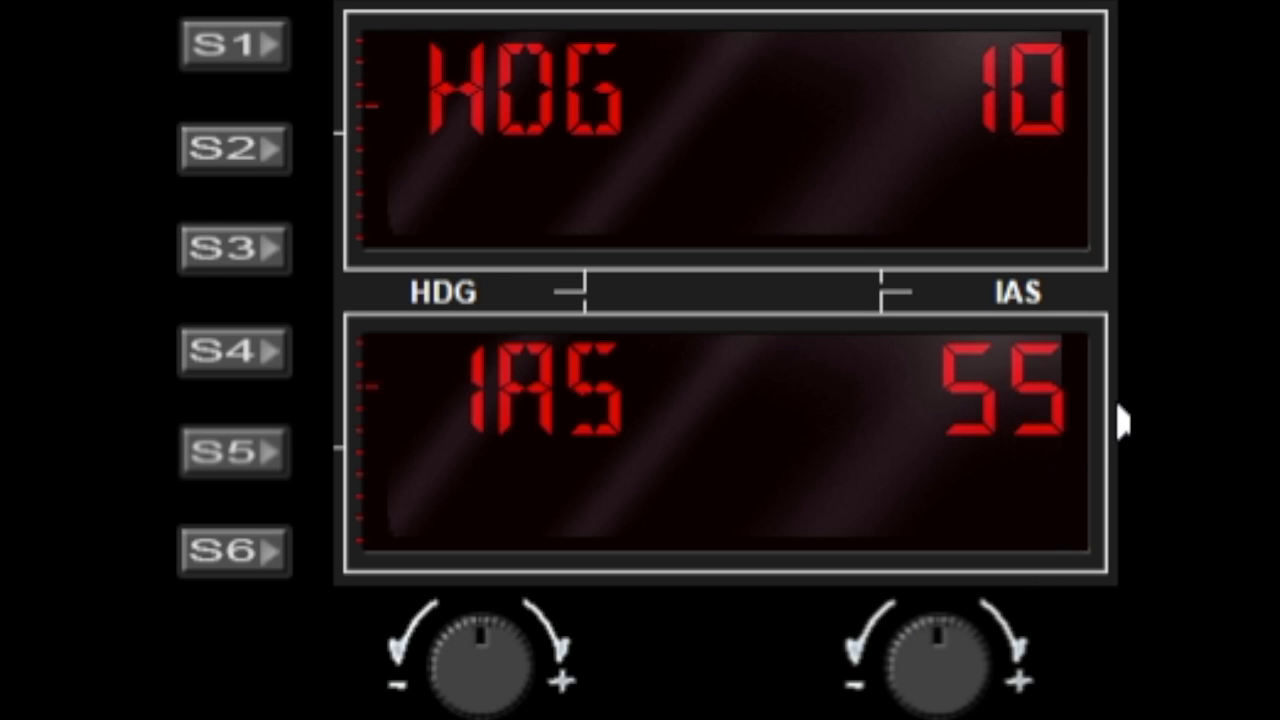